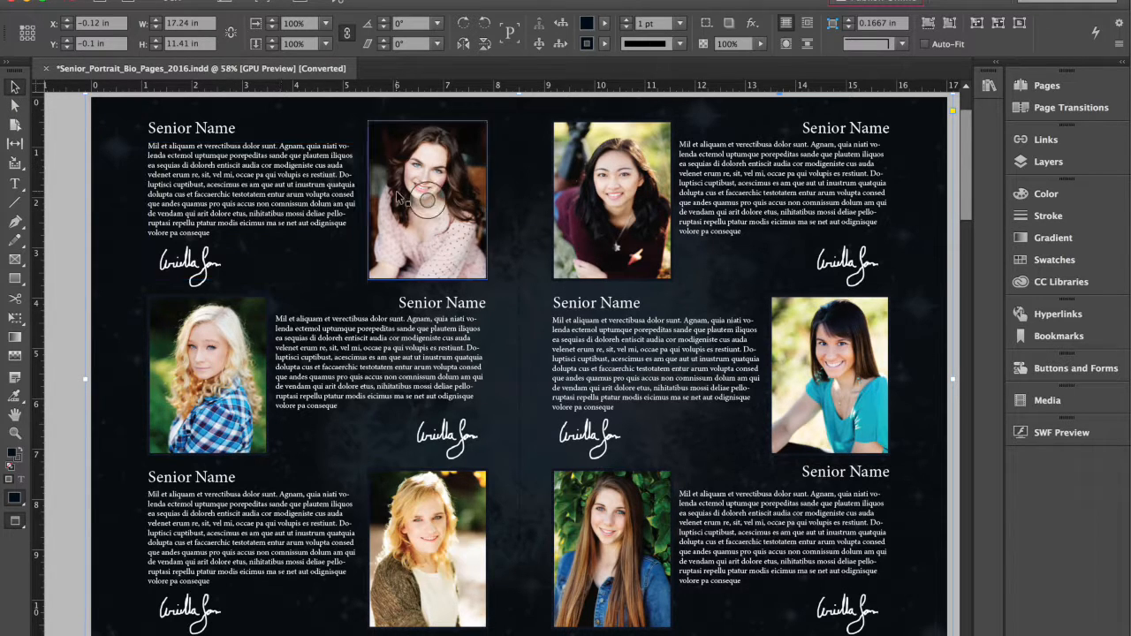
Step: Try moving the whole top-middle photo frame to the right, then undo the move
{"action": "left_click", "coordinate": [439, 144]}
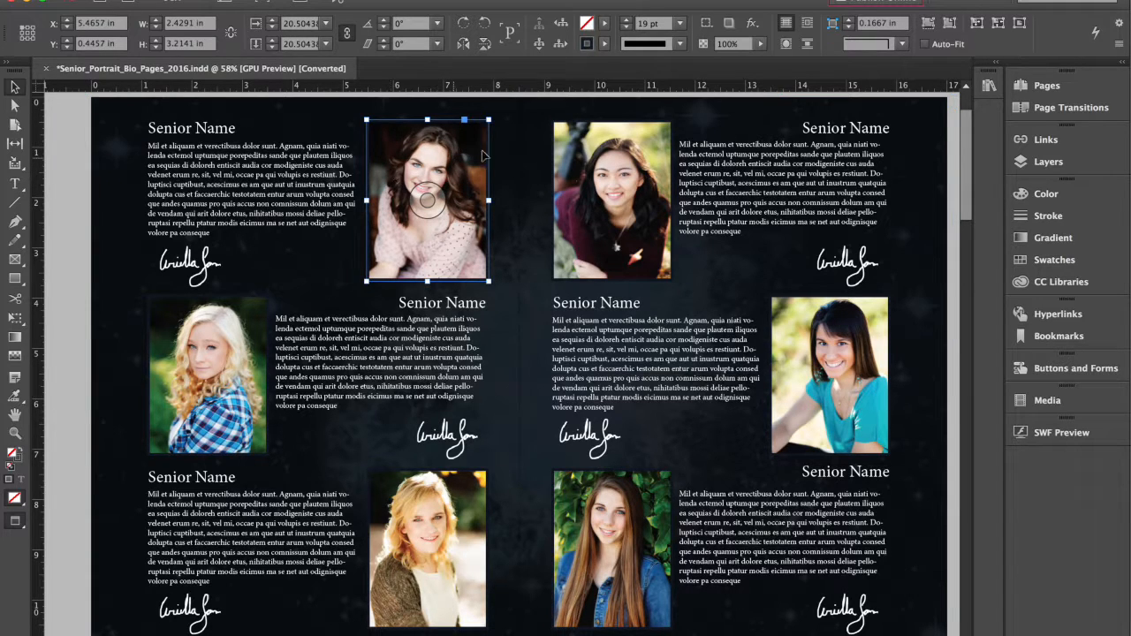
{"action": "mouse_move", "coordinate": [445, 152]}
{"action": "left_mouse_down"}
{"action": "mouse_move", "coordinate": [455, 157]}
{"action": "mouse_move", "coordinate": [433, 156]}
{"action": "mouse_move", "coordinate": [469, 159]}
{"action": "mouse_move", "coordinate": [455, 161]}
{"action": "left_mouse_up"}
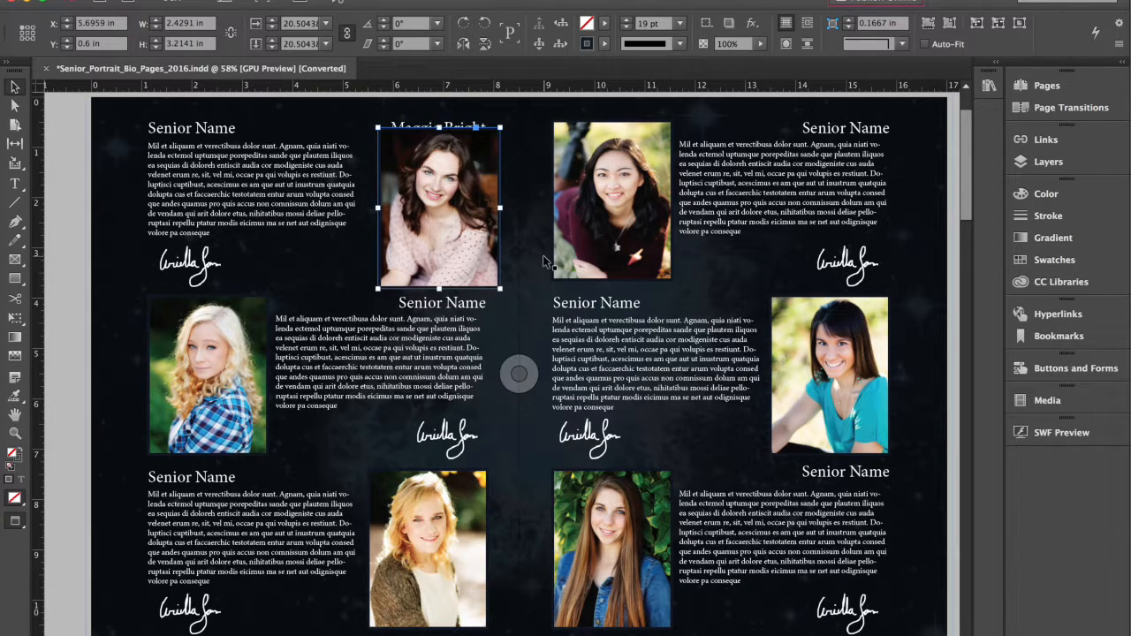
{"action": "key", "text": "super+z"}
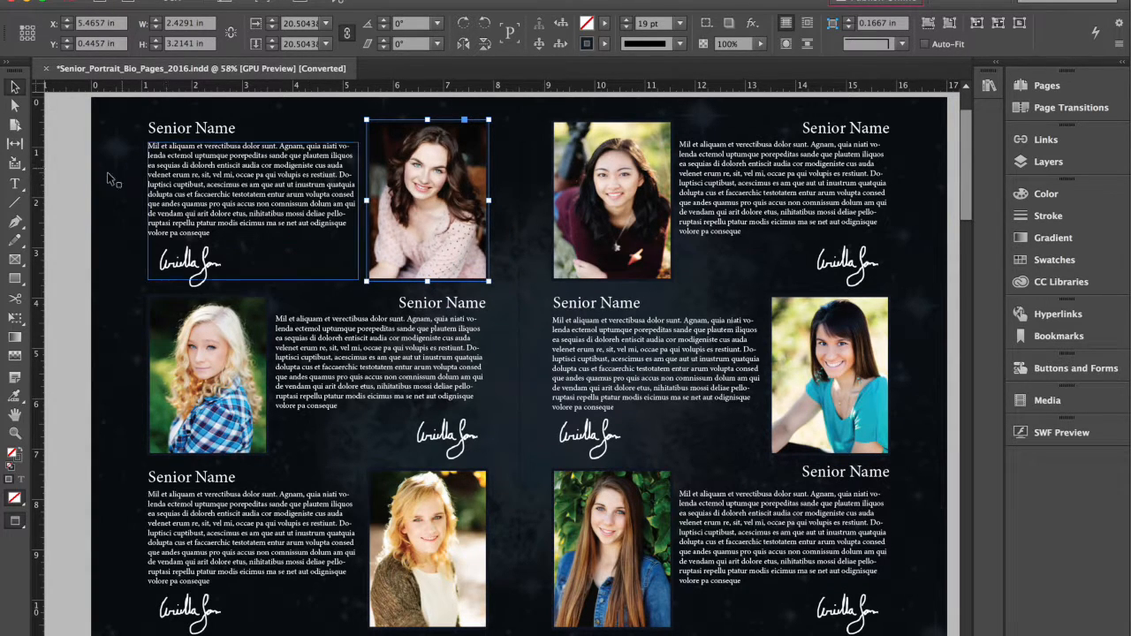
Step: Reposition the portrait inside the top-middle frame with Direct Selection, undoing unwanted shifts
{"action": "left_click", "coordinate": [15, 106]}
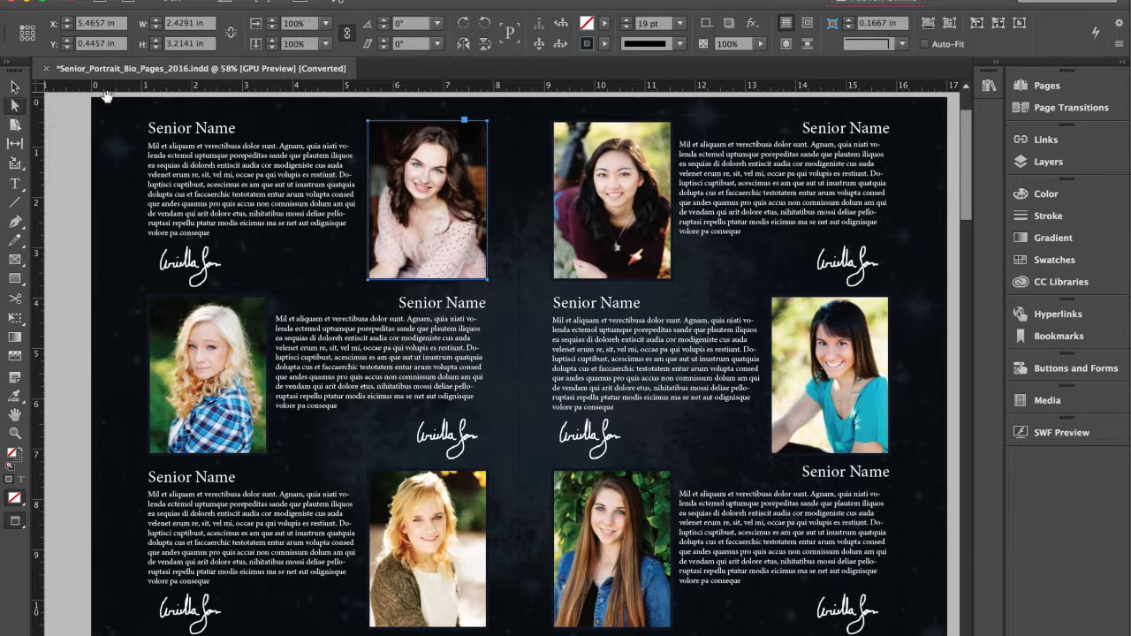
{"action": "left_click", "coordinate": [437, 175]}
{"action": "left_click_drag", "start_coordinate": [437, 175], "coordinate": [488, 181]}
{"action": "left_click", "coordinate": [506, 176]}
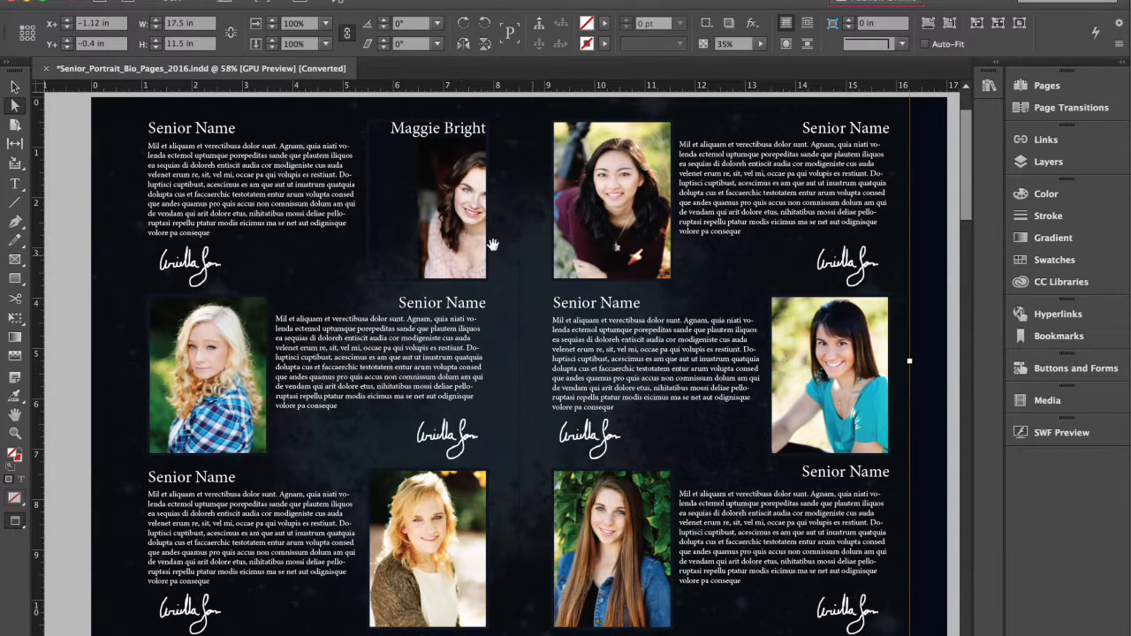
{"action": "left_click_drag", "start_coordinate": [451, 234], "coordinate": [403, 204]}
{"action": "left_click_drag", "start_coordinate": [461, 145], "coordinate": [460, 186]}
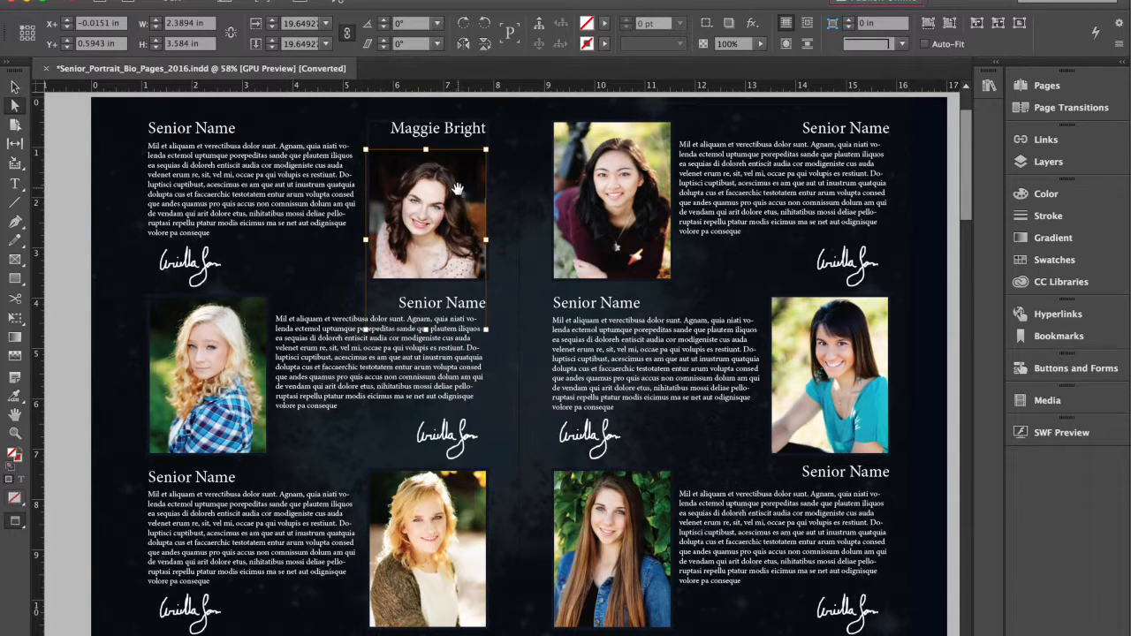
{"action": "key", "text": "ctrl+z"}
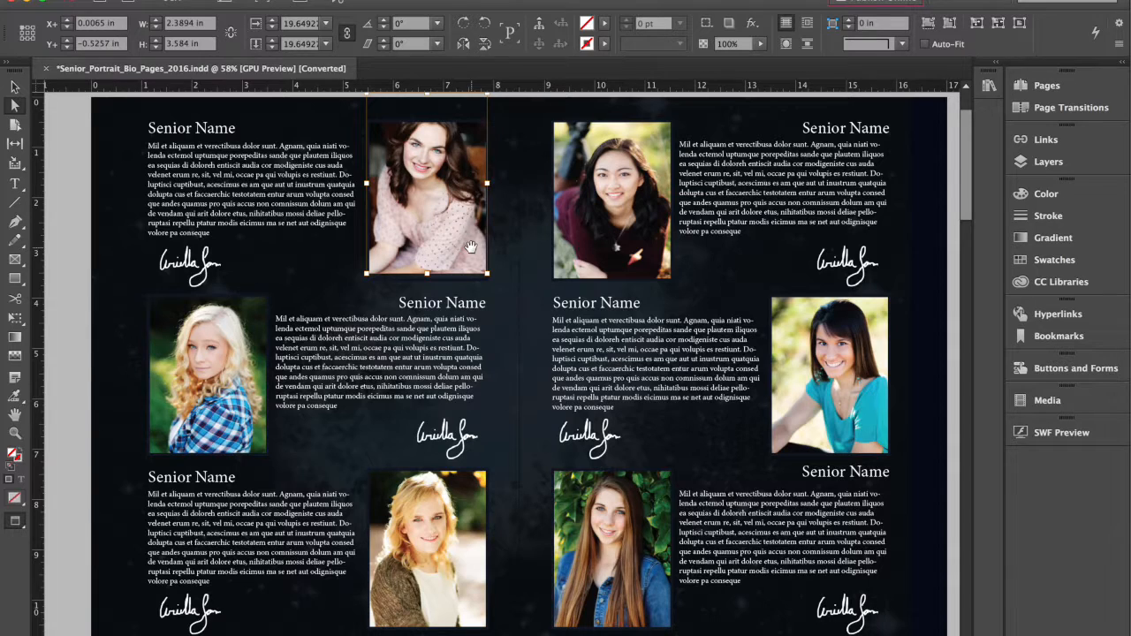
{"action": "left_click", "coordinate": [14, 86]}
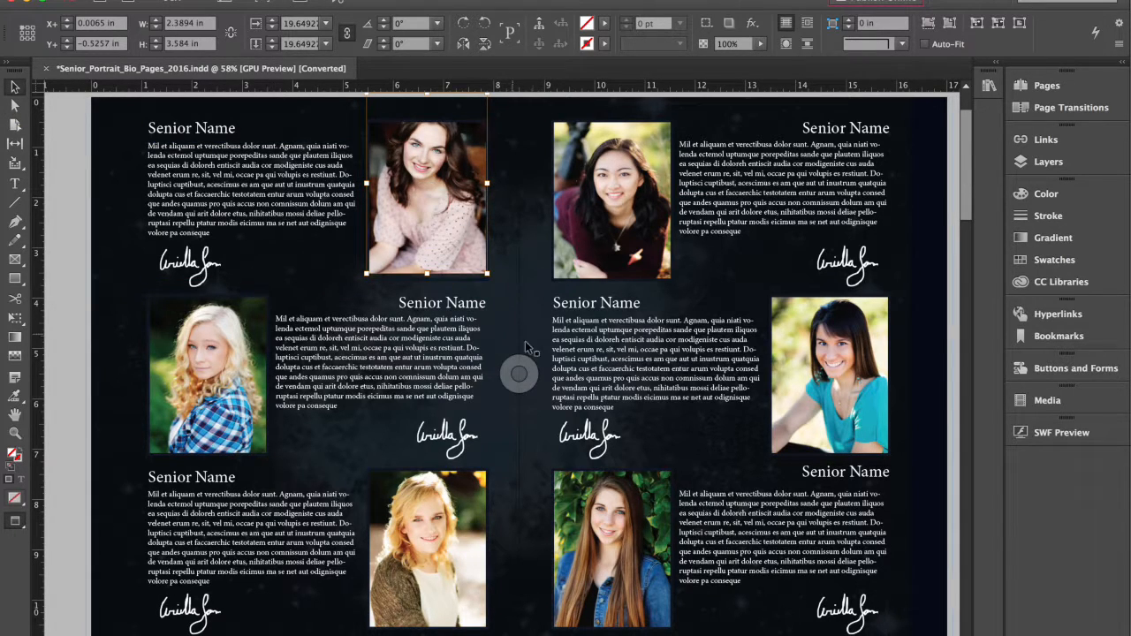
{"action": "key", "text": "ctrl+z"}
{"action": "key", "text": "ctrl+z"}
{"action": "key", "text": "ctrl+z"}
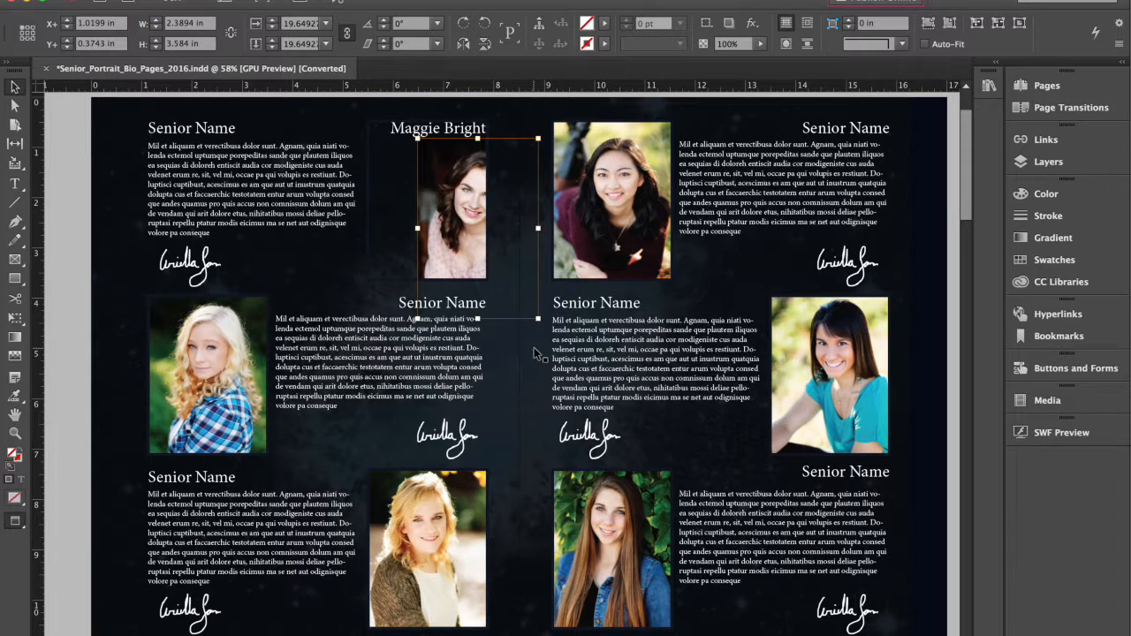
{"action": "key", "text": "ctrl+z"}
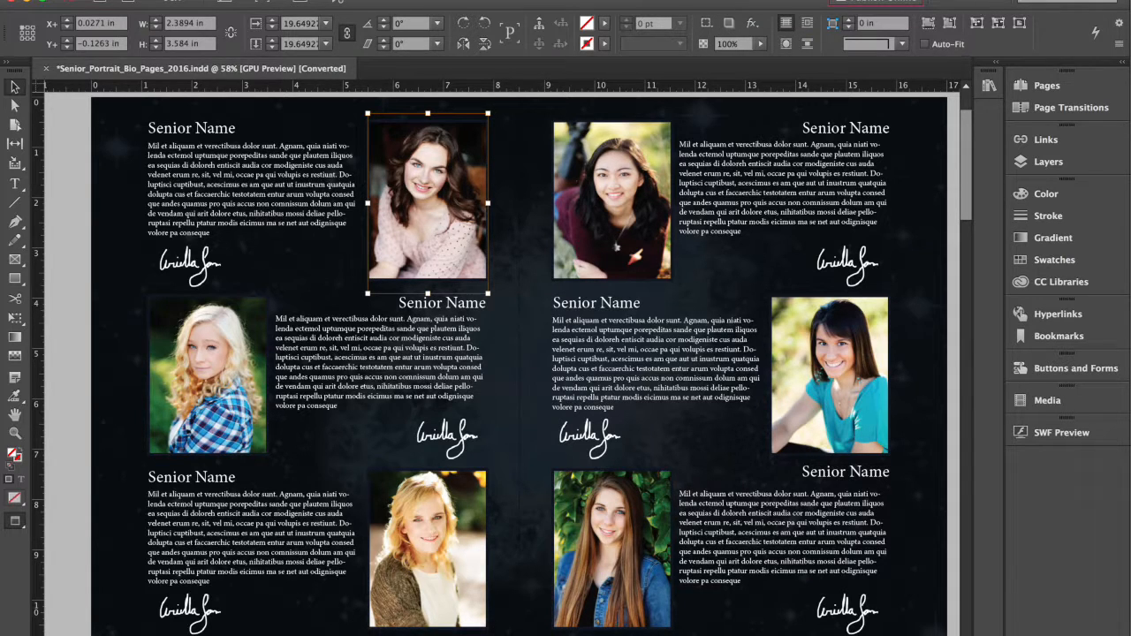
Step: Try the Printing and Proofing workspace, then switch to the workspace with the style panels
{"action": "left_click", "coordinate": [970, 4]}
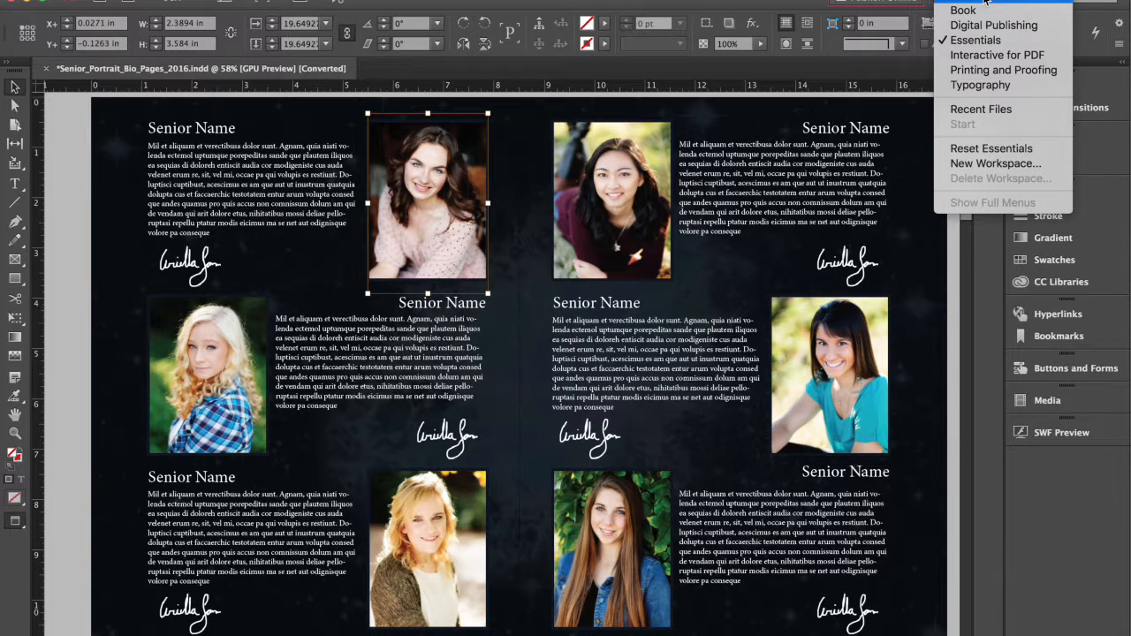
{"action": "left_click", "coordinate": [985, 2]}
{"action": "left_click", "coordinate": [985, 1]}
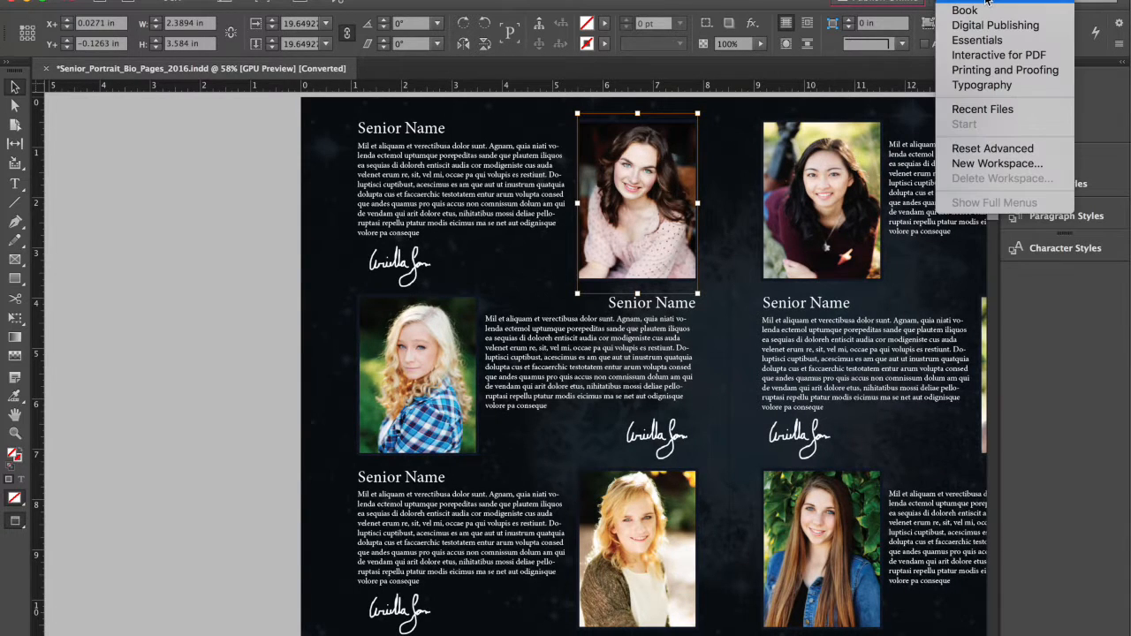
{"action": "left_click", "coordinate": [1001, 71]}
{"action": "left_click", "coordinate": [976, 2]}
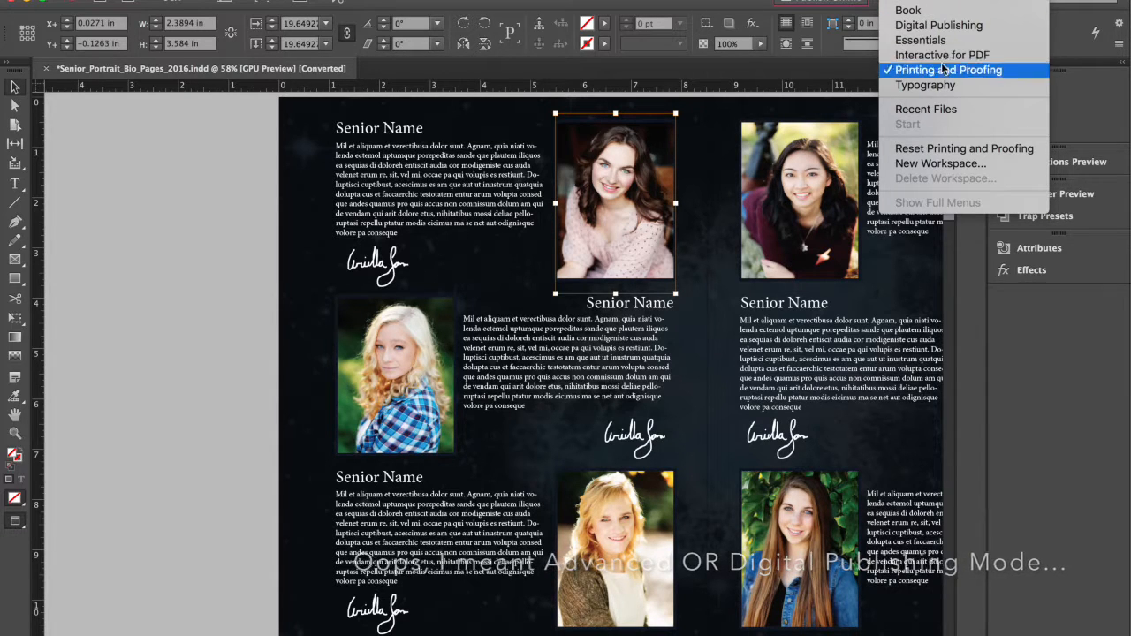
{"action": "left_click", "coordinate": [943, 9]}
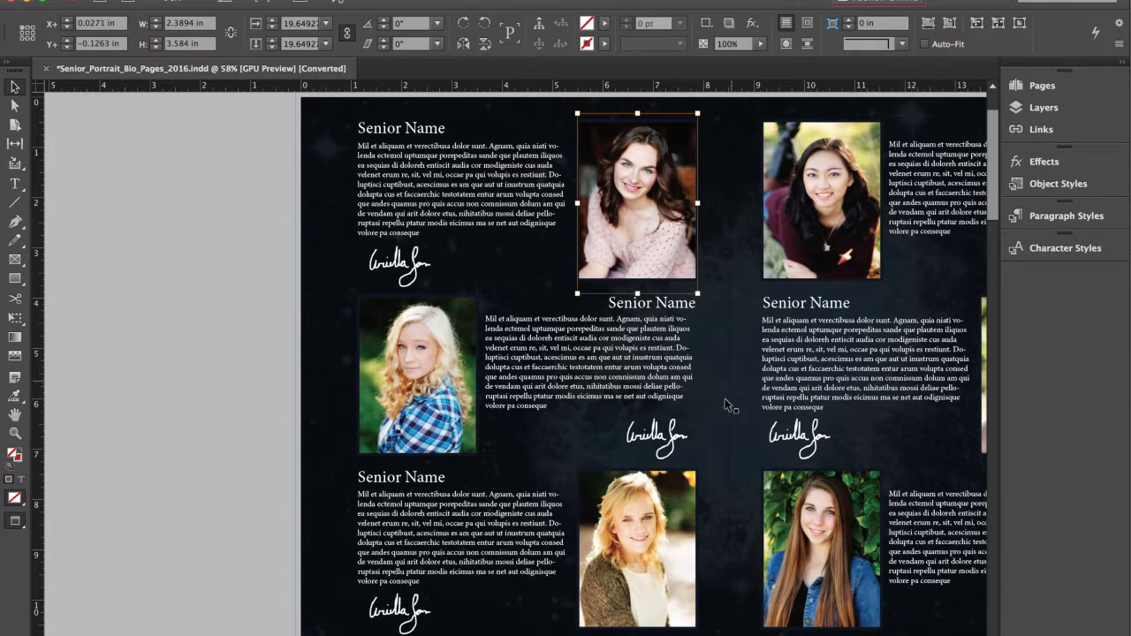
Step: Delete the portrait image from the top-middle frame and deselect everything
{"action": "scroll", "coordinate": [559, 225], "scroll_direction": "right", "scroll_amount": 5}
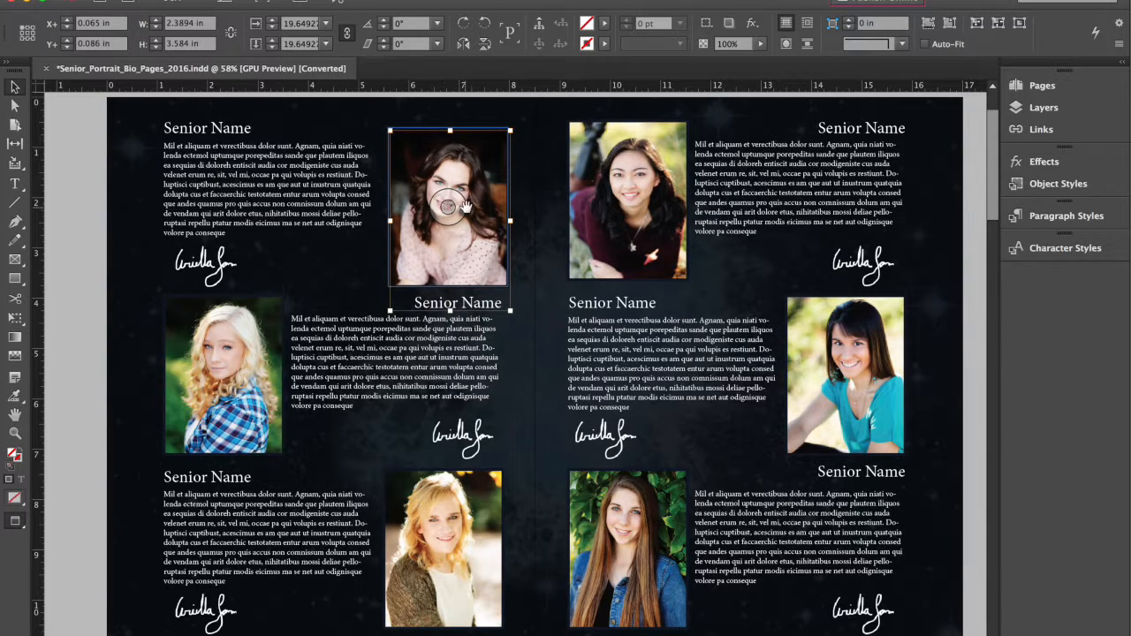
{"action": "key", "text": "Delete"}
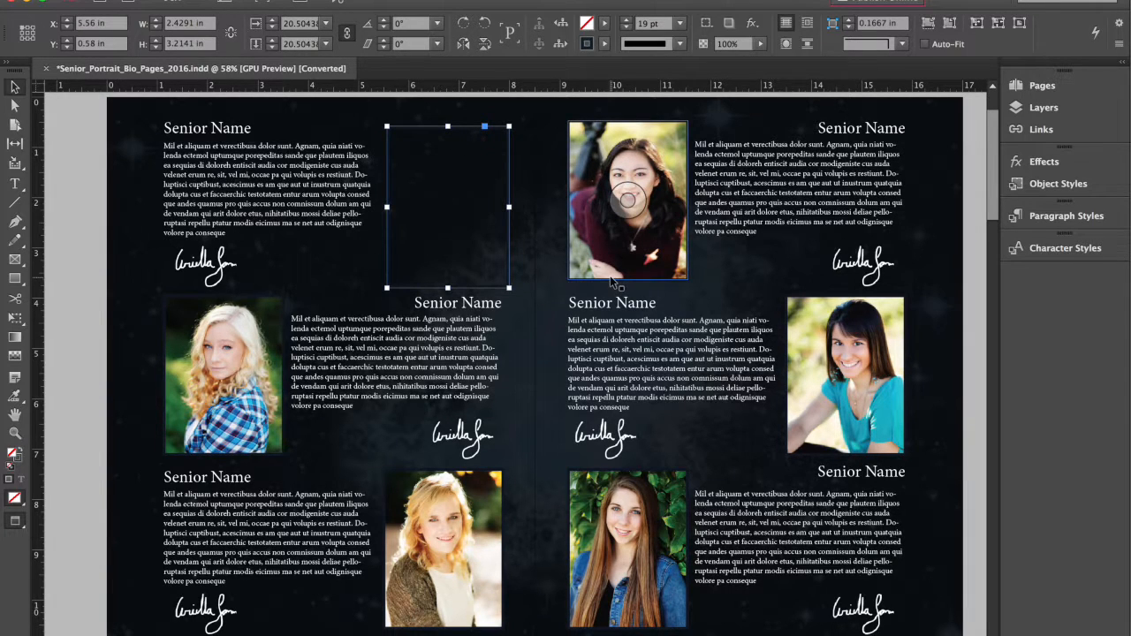
{"action": "key", "text": "XF86MonBrightnessUp"}
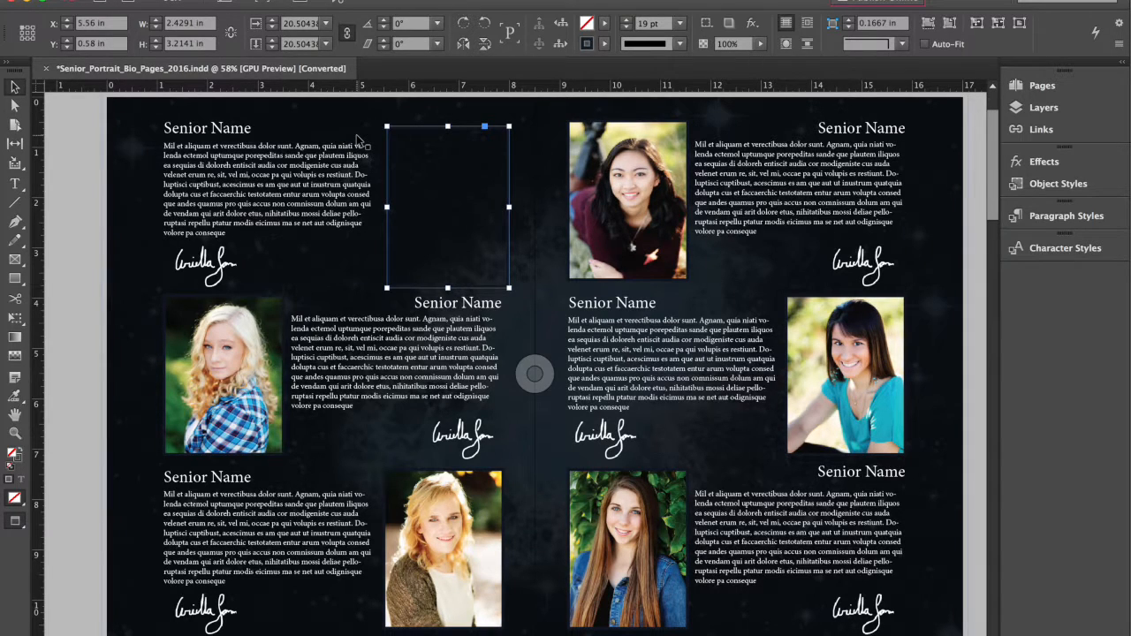
{"action": "key", "text": "shift+super+a"}
Step: Draw a rectangle over the empty top-middle photo spot
{"action": "left_click_drag", "start_coordinate": [14, 278], "coordinate": [88, 282]}
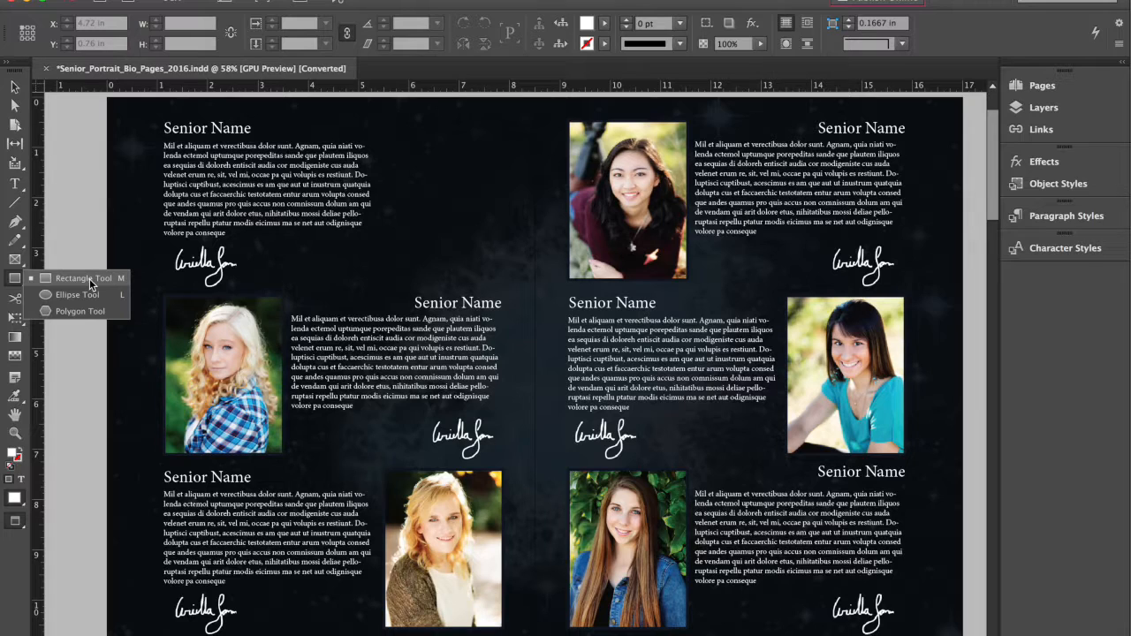
{"action": "left_click_drag", "start_coordinate": [89, 282], "coordinate": [89, 282]}
{"action": "left_click_drag", "start_coordinate": [389, 121], "coordinate": [512, 281]}
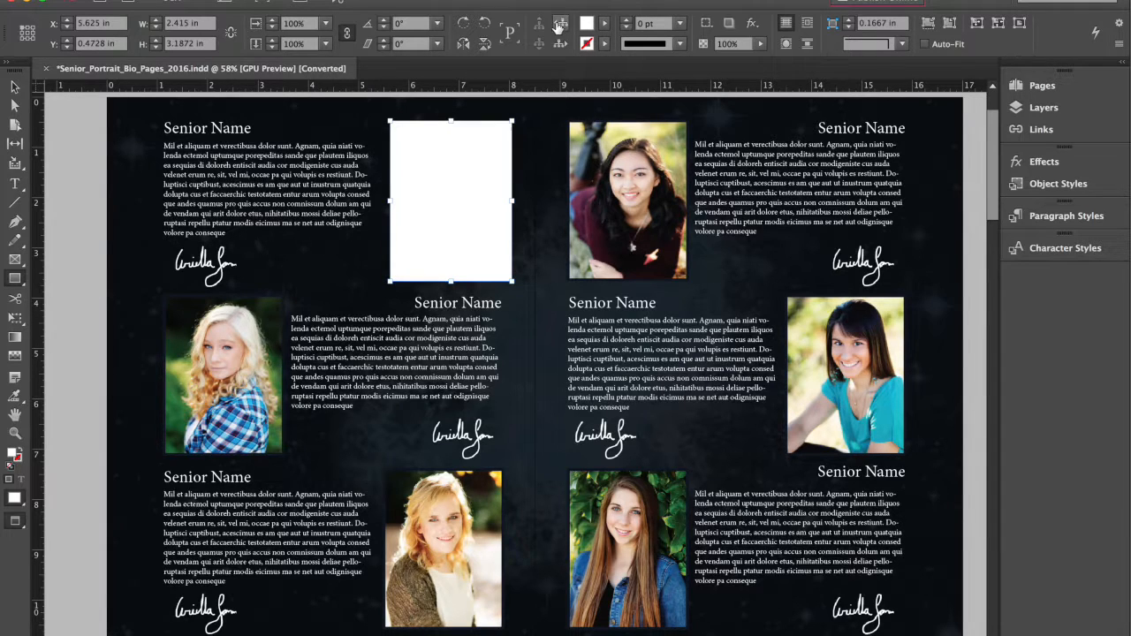
Step: Give the rectangle a None fill and a 2 pt Black stroke
{"action": "left_click", "coordinate": [606, 24]}
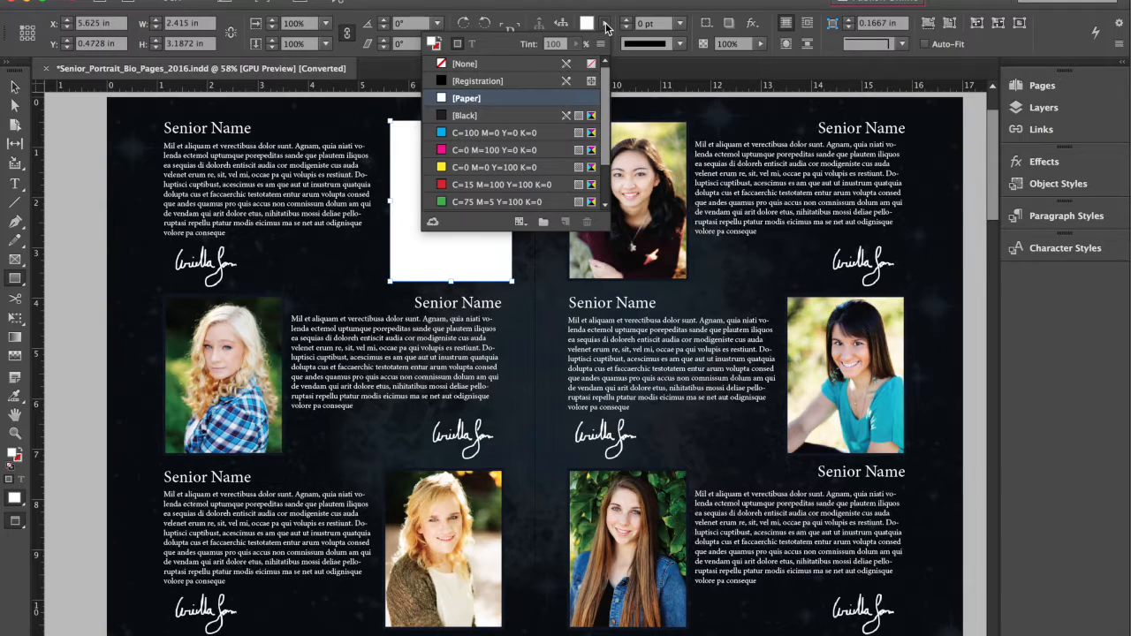
{"action": "left_click", "coordinate": [501, 64]}
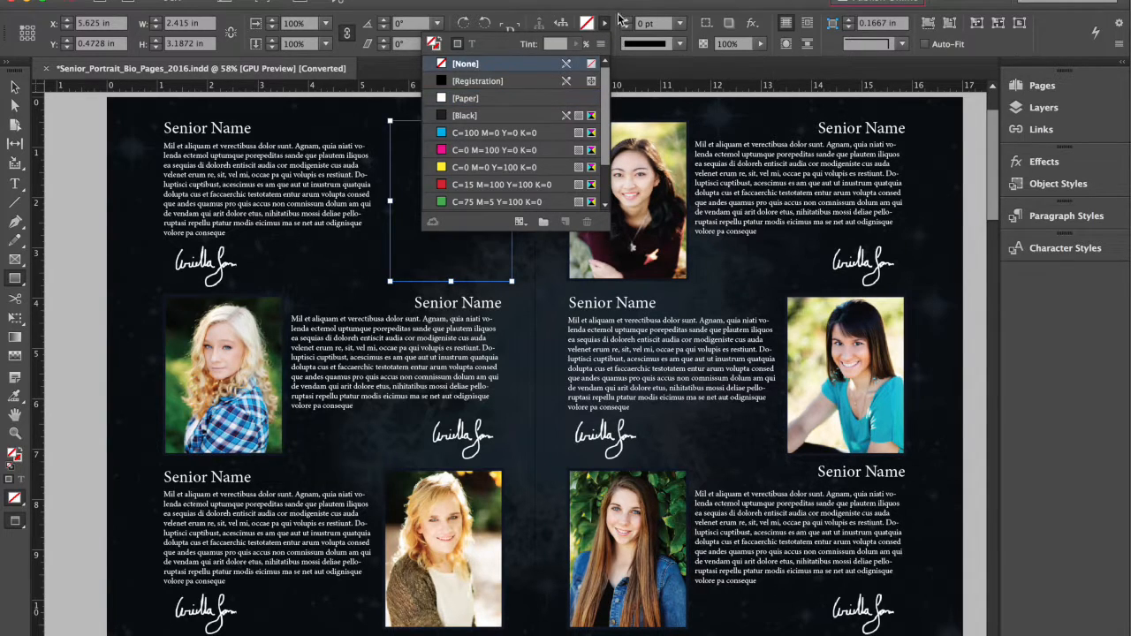
{"action": "left_click", "coordinate": [604, 44]}
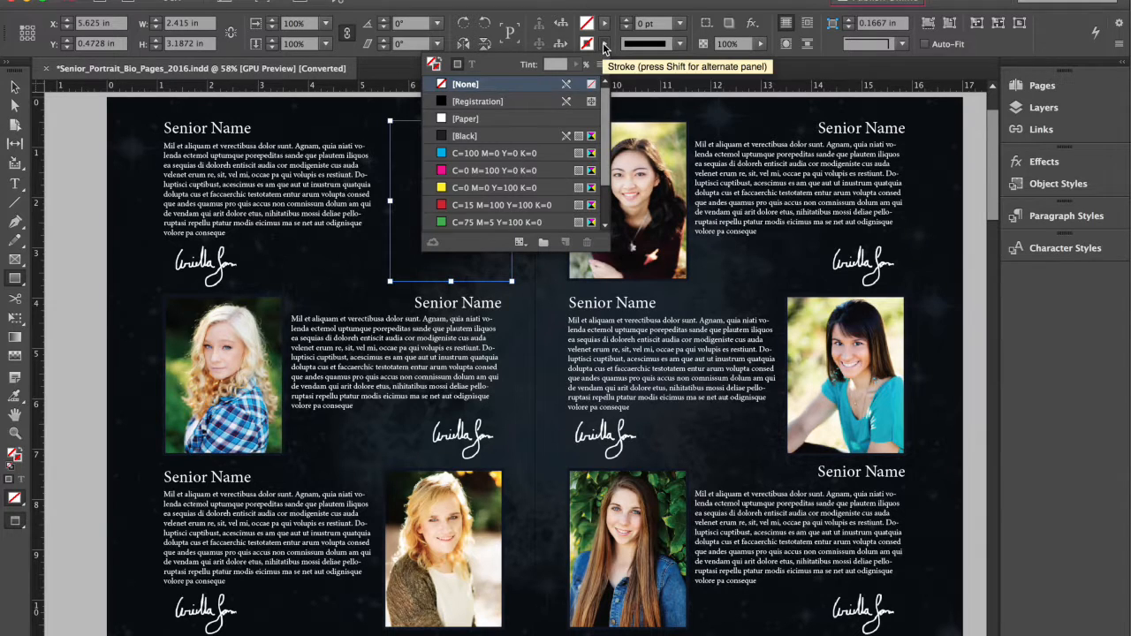
{"action": "left_click", "coordinate": [488, 136]}
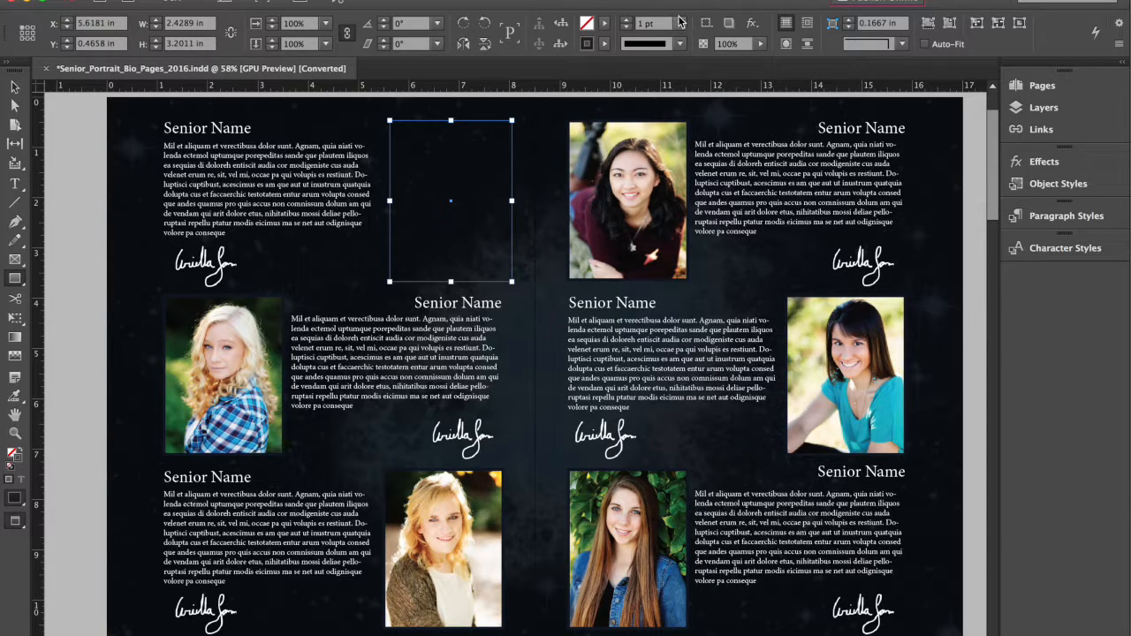
{"action": "left_click", "coordinate": [682, 24]}
{"action": "left_click", "coordinate": [661, 123]}
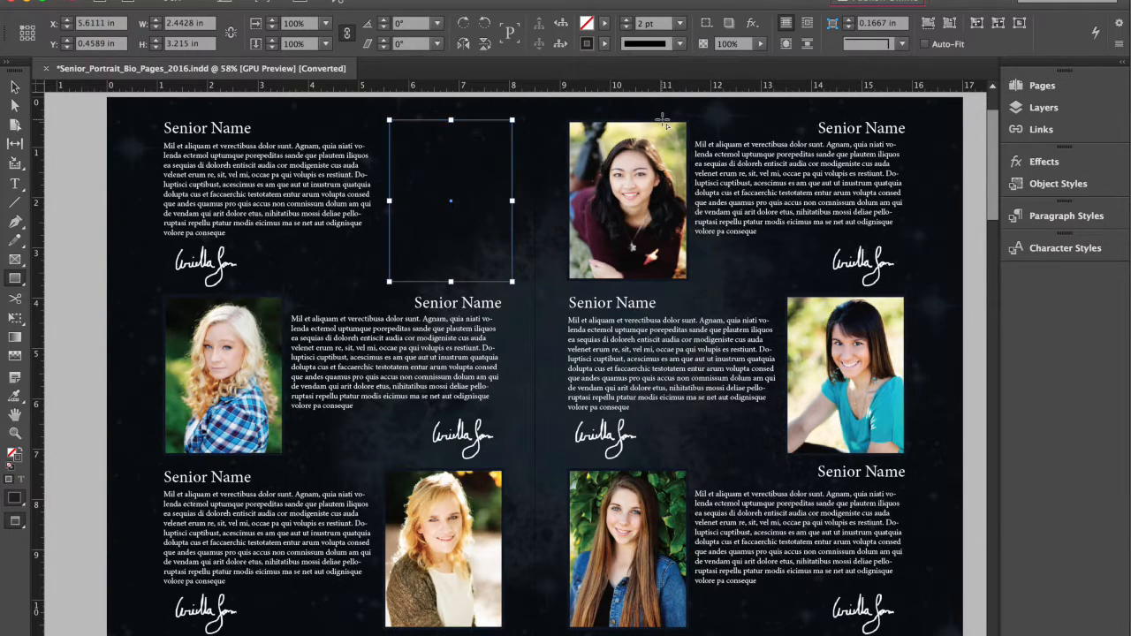
Step: Place isabella-8x10-1.jpg from the Desktop into the empty top-middle frame
{"action": "left_click", "coordinate": [133, 0]}
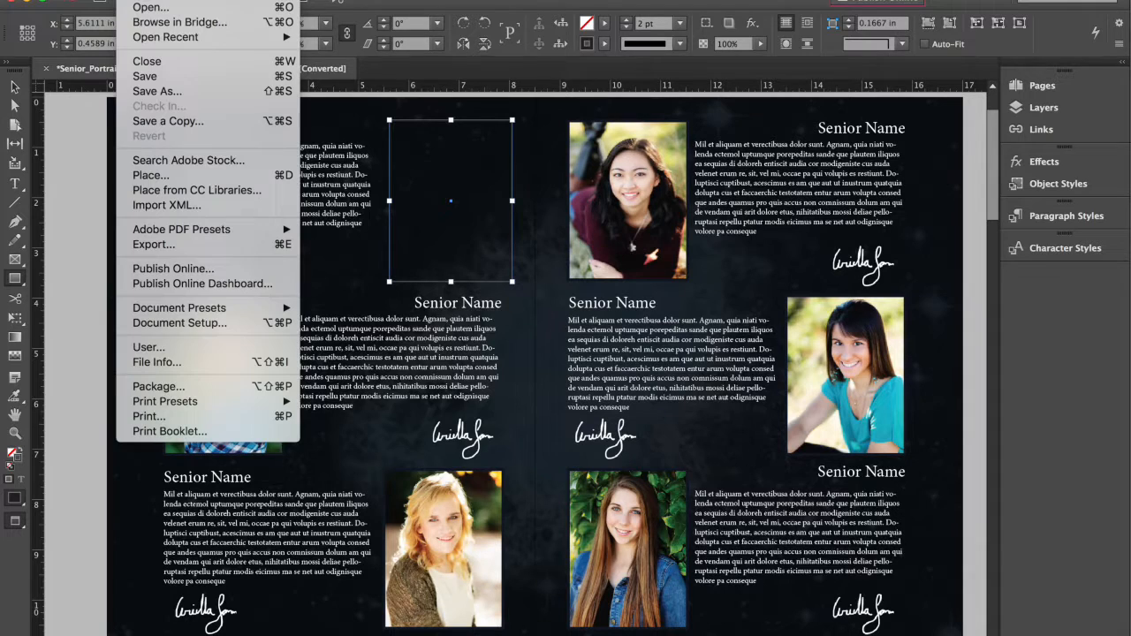
{"action": "left_click", "coordinate": [180, 175]}
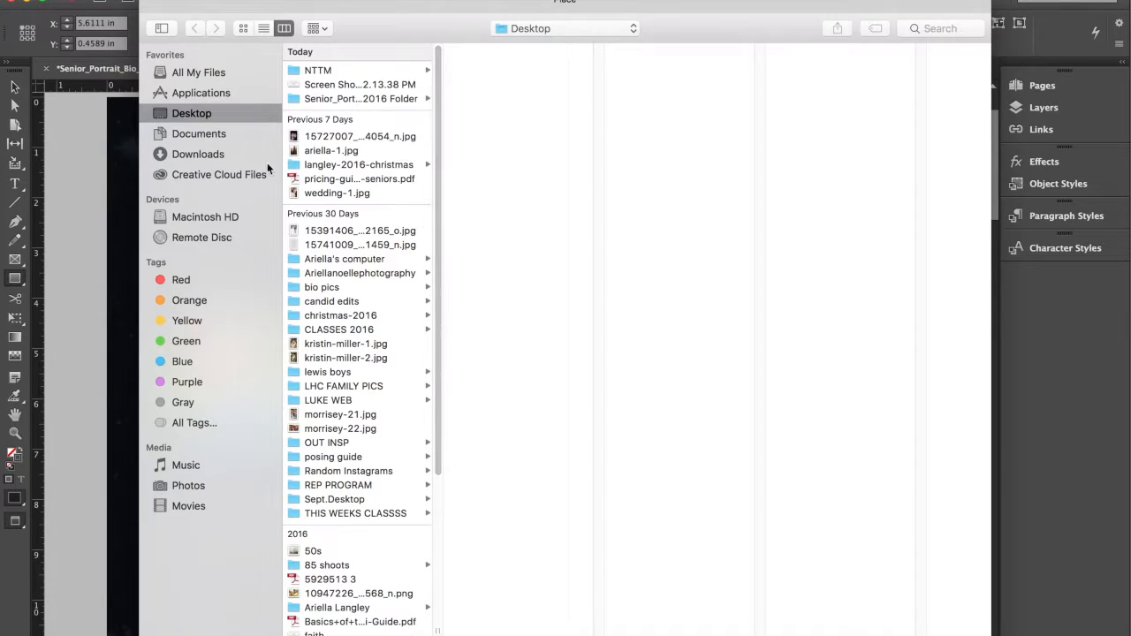
{"action": "left_click_drag", "start_coordinate": [438, 115], "coordinate": [438, 313]}
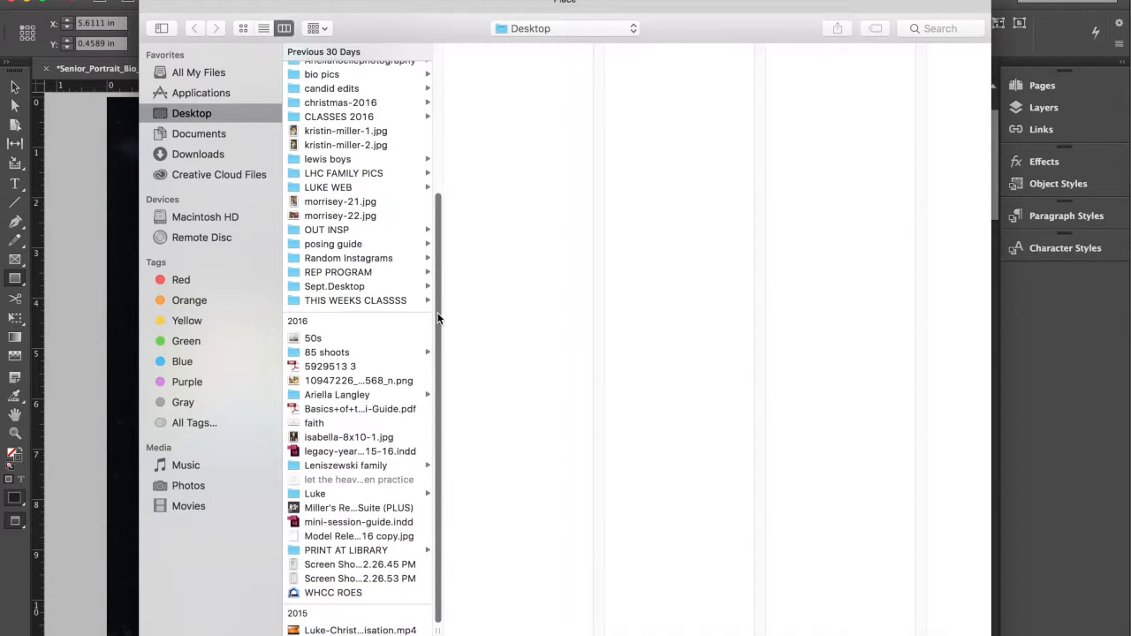
{"action": "left_click", "coordinate": [351, 438]}
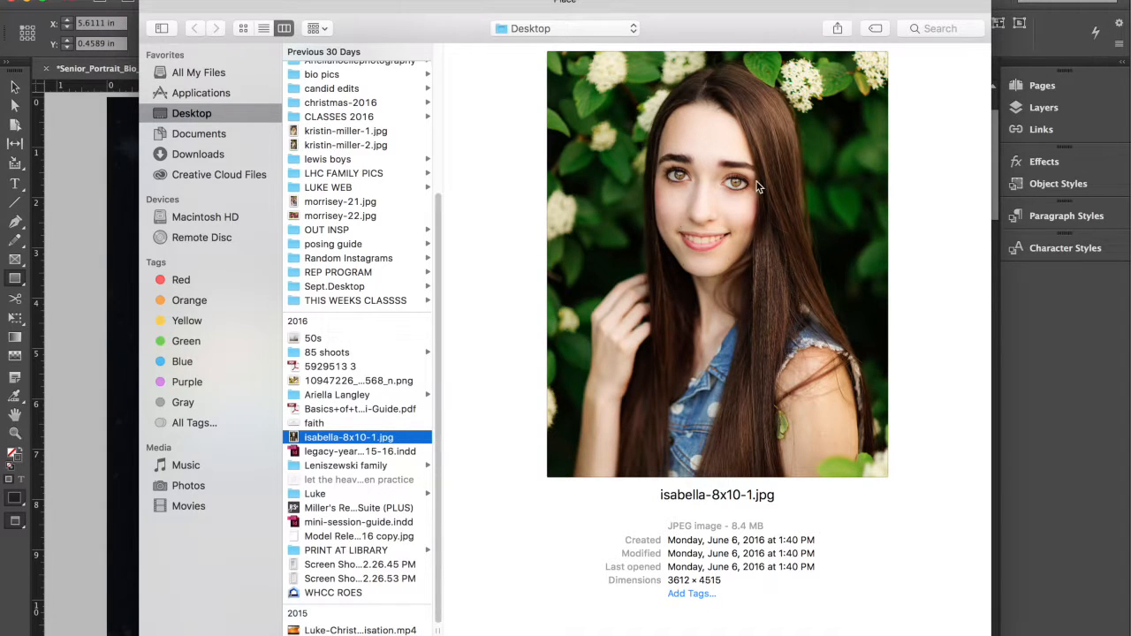
{"action": "key", "text": "Return"}
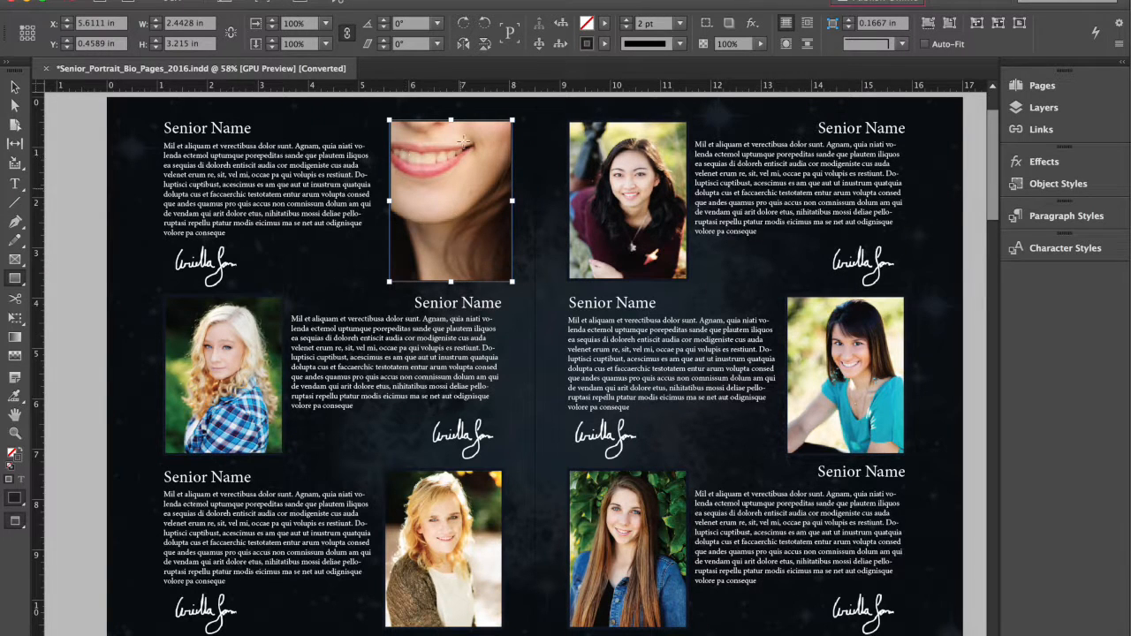
Step: Apply Fit Content Proportionally, then Fill Frame Proportionally, to the placed isabella portrait
{"action": "left_click", "coordinate": [15, 88]}
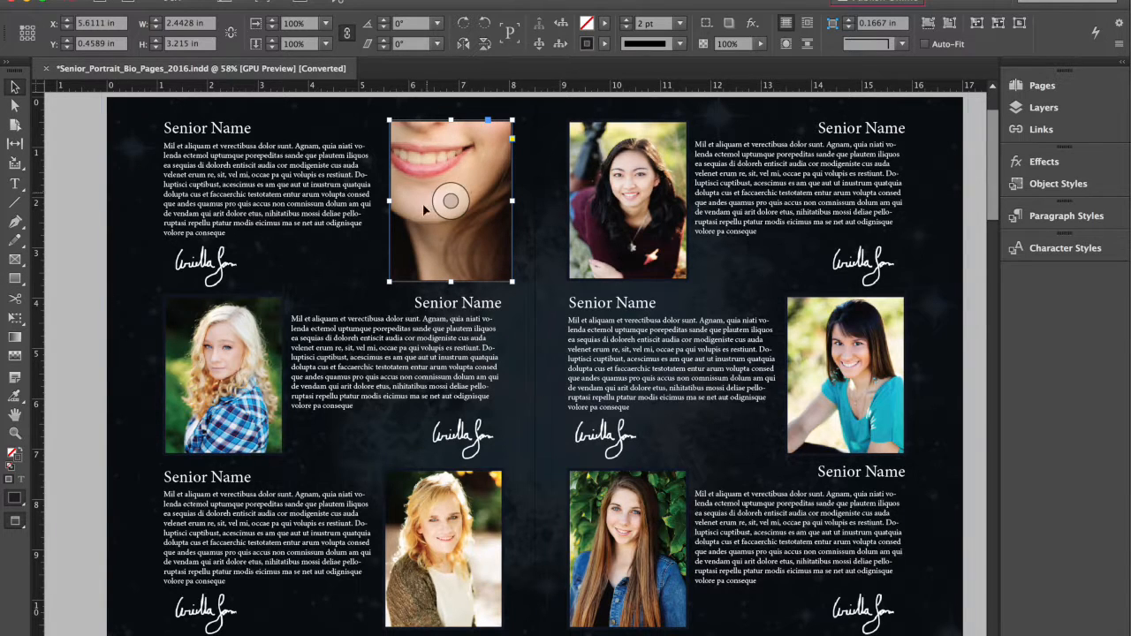
{"action": "left_click", "coordinate": [452, 200]}
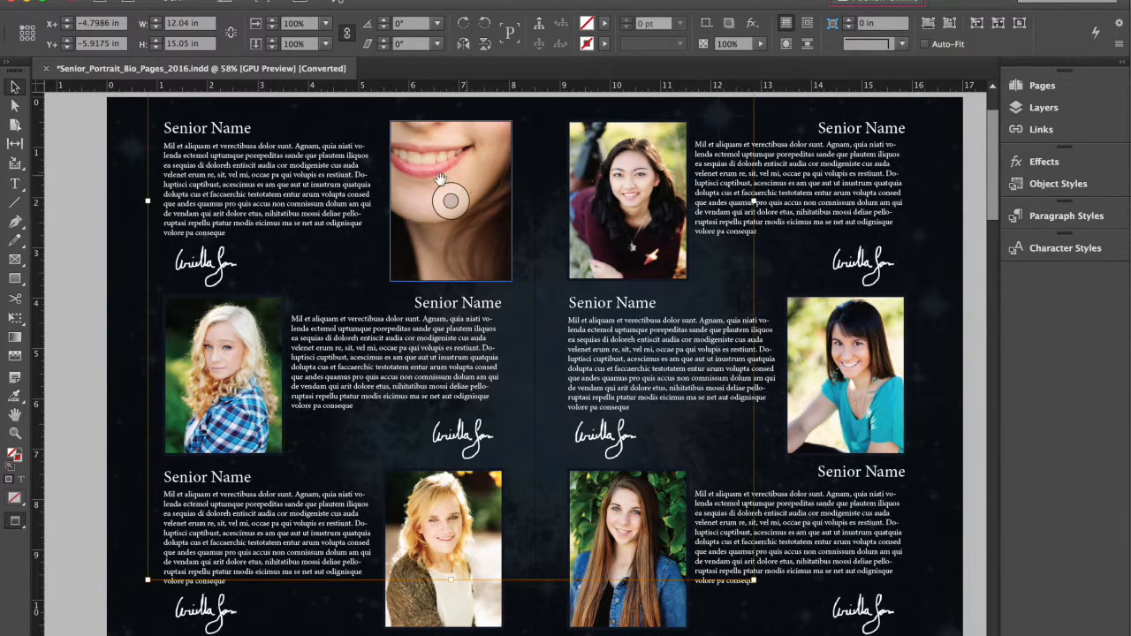
{"action": "left_click_drag", "start_coordinate": [452, 199], "coordinate": [448, 271]}
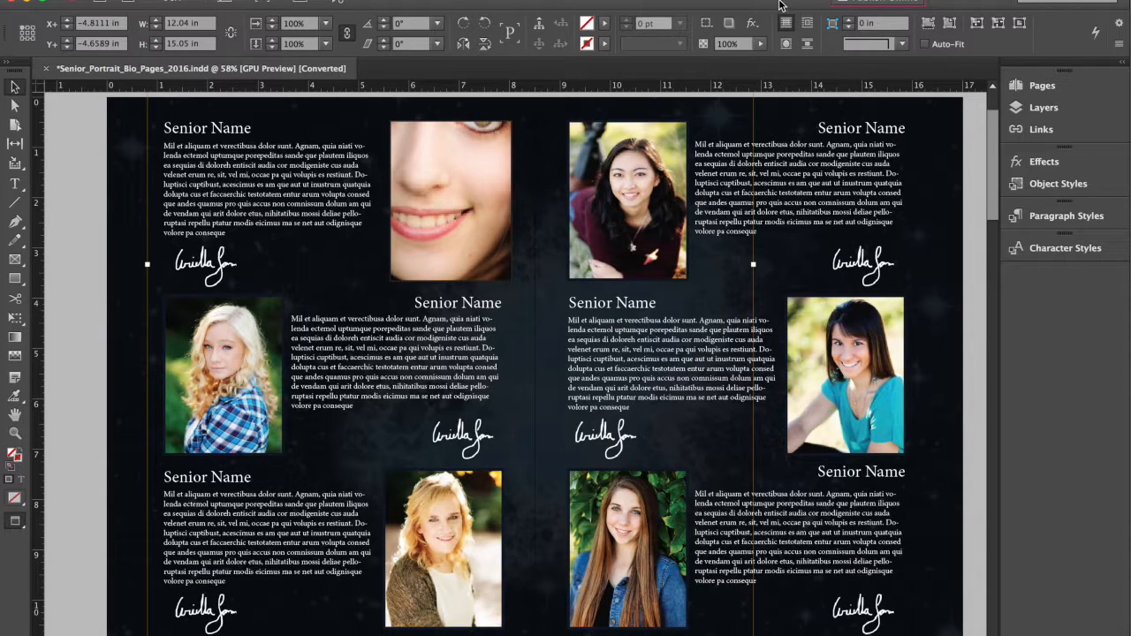
{"action": "left_click", "coordinate": [950, 24]}
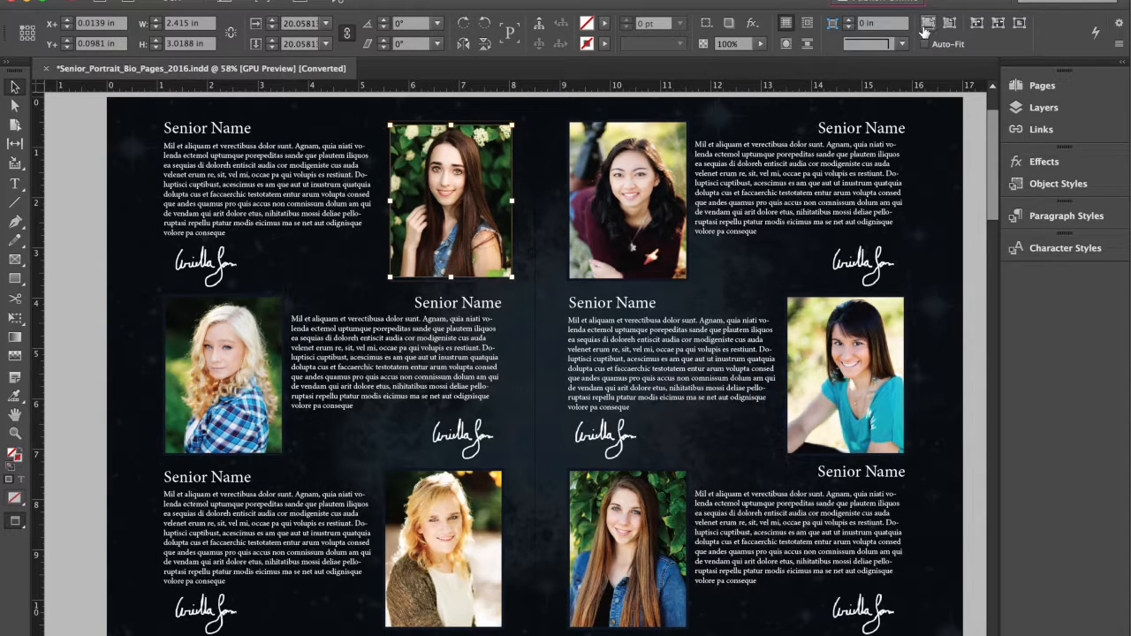
{"action": "left_click", "coordinate": [927, 25]}
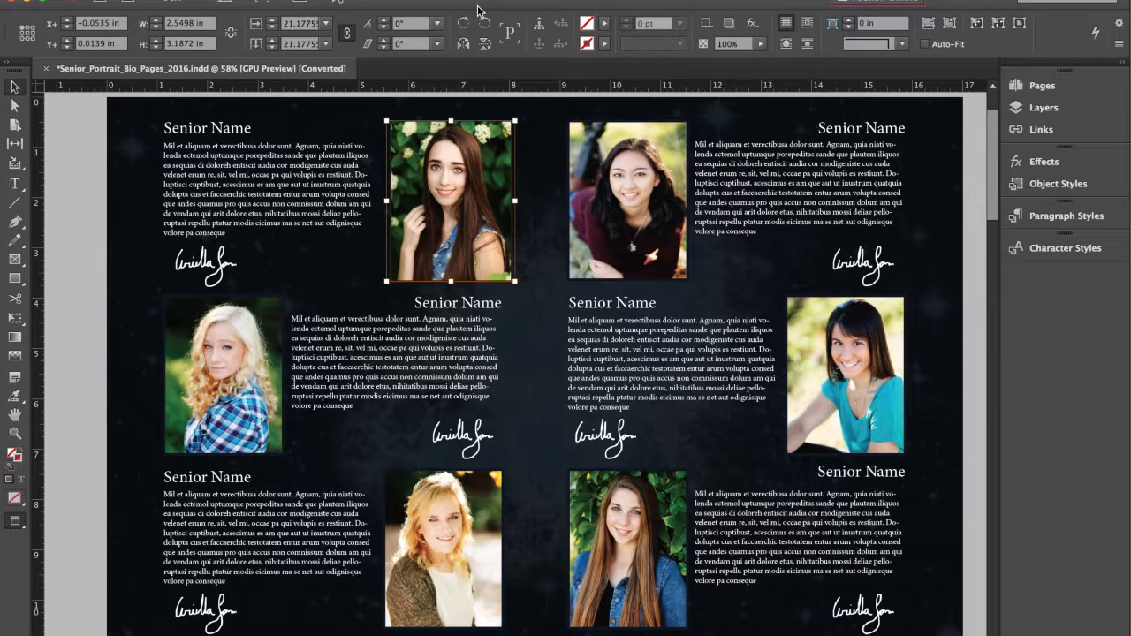
{"action": "left_click_drag", "start_coordinate": [516, 200], "coordinate": [605, 219]}
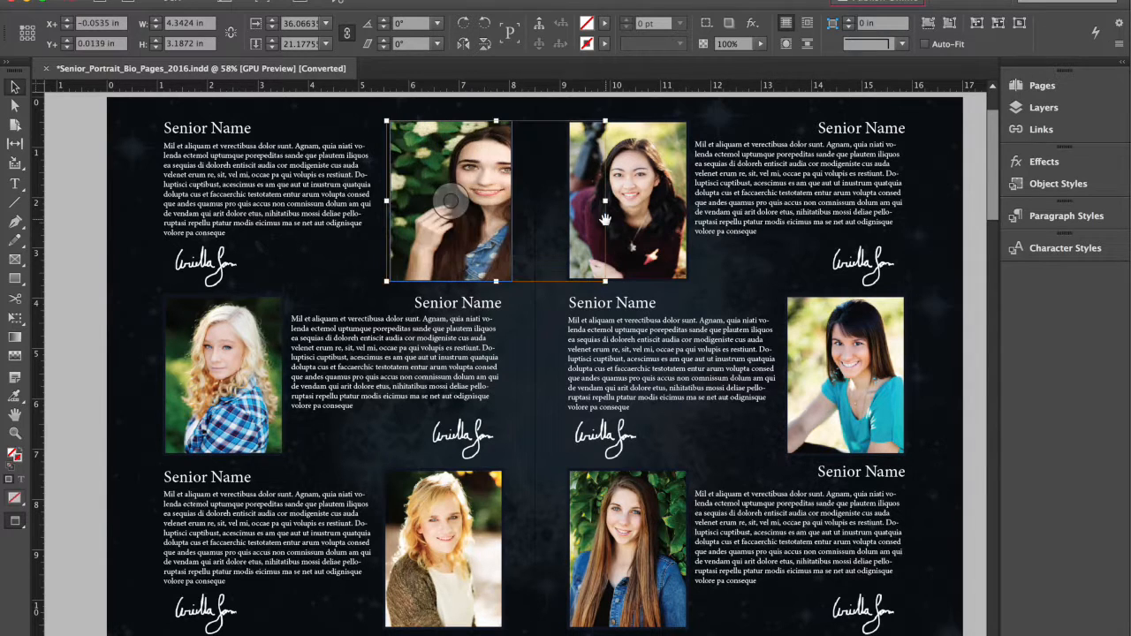
{"action": "key", "text": "super+z"}
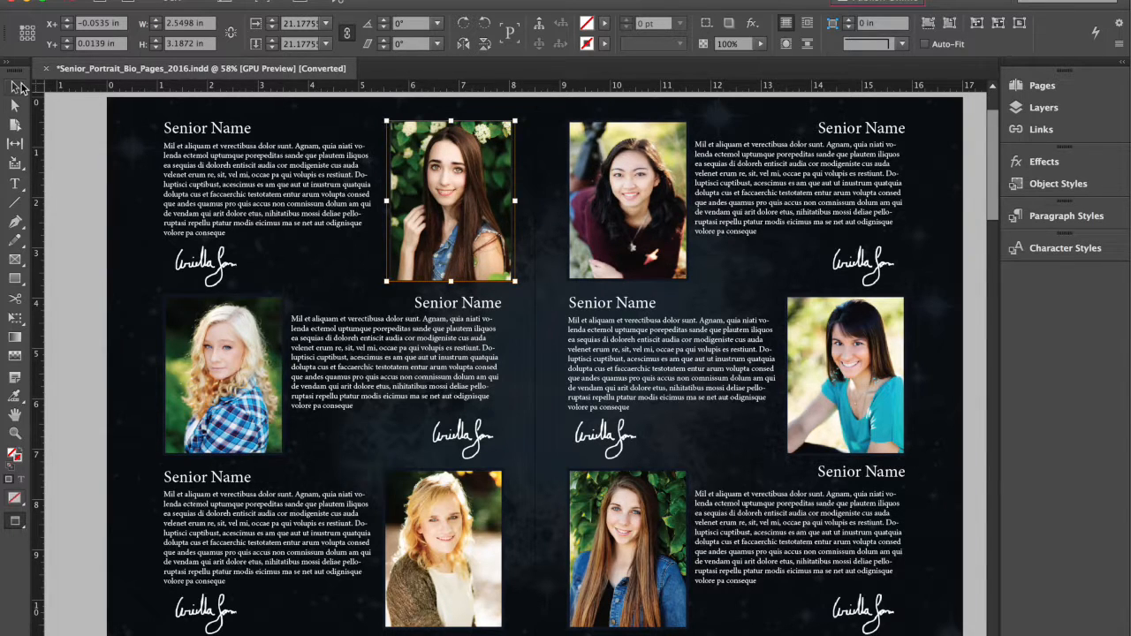
{"action": "left_click", "coordinate": [358, 112]}
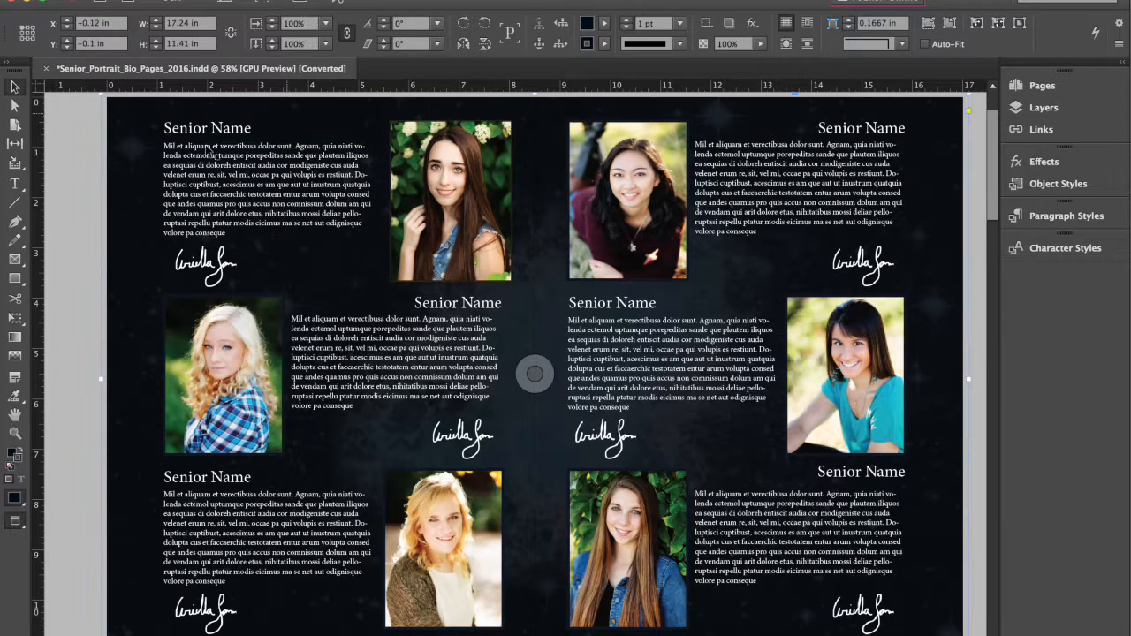
{"action": "left_click", "coordinate": [473, 123]}
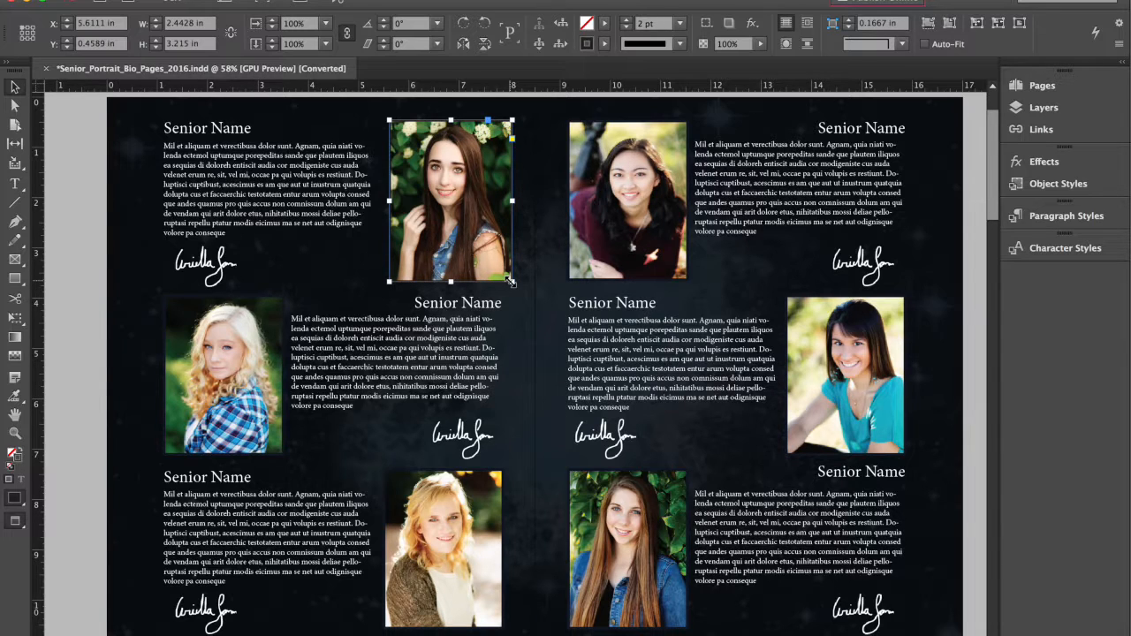
{"action": "left_click_drag", "start_coordinate": [509, 281], "coordinate": [536, 318]}
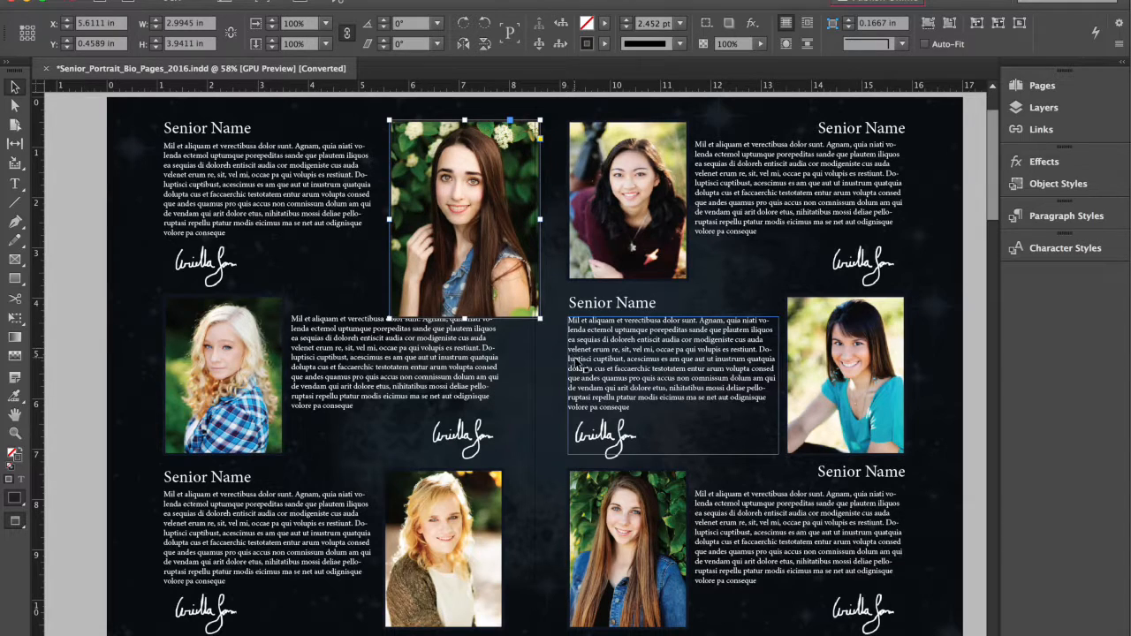
{"action": "key", "text": "super+z"}
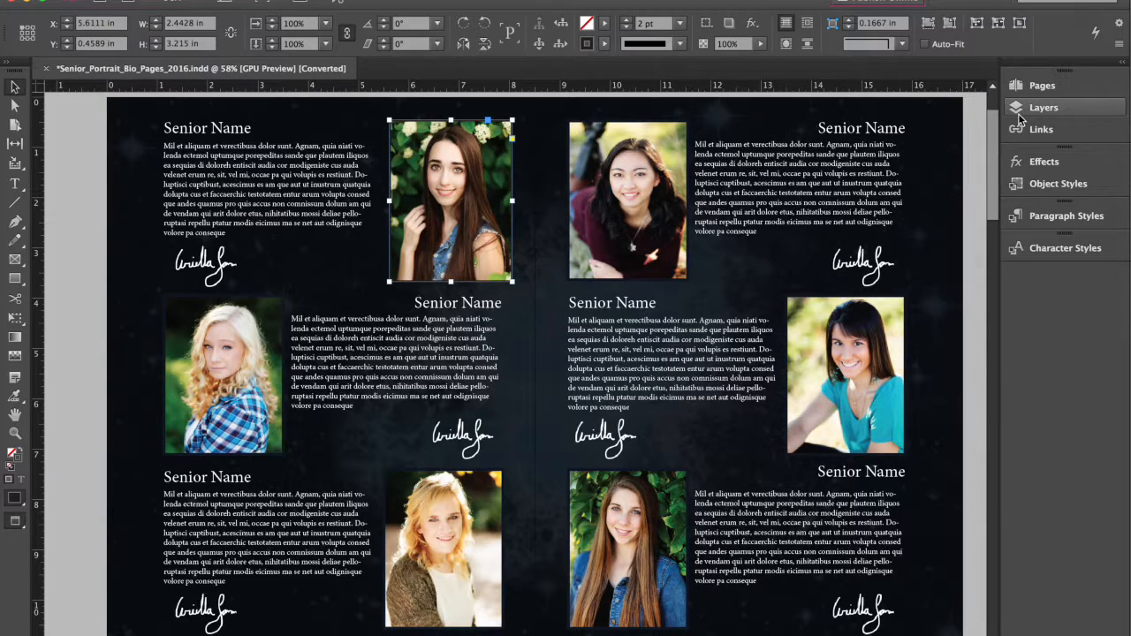
Step: Browse spreads 1-2 and 3-4 in the Pages panel, then select spread 3-4 through the last pages
{"action": "left_click", "coordinate": [1061, 92]}
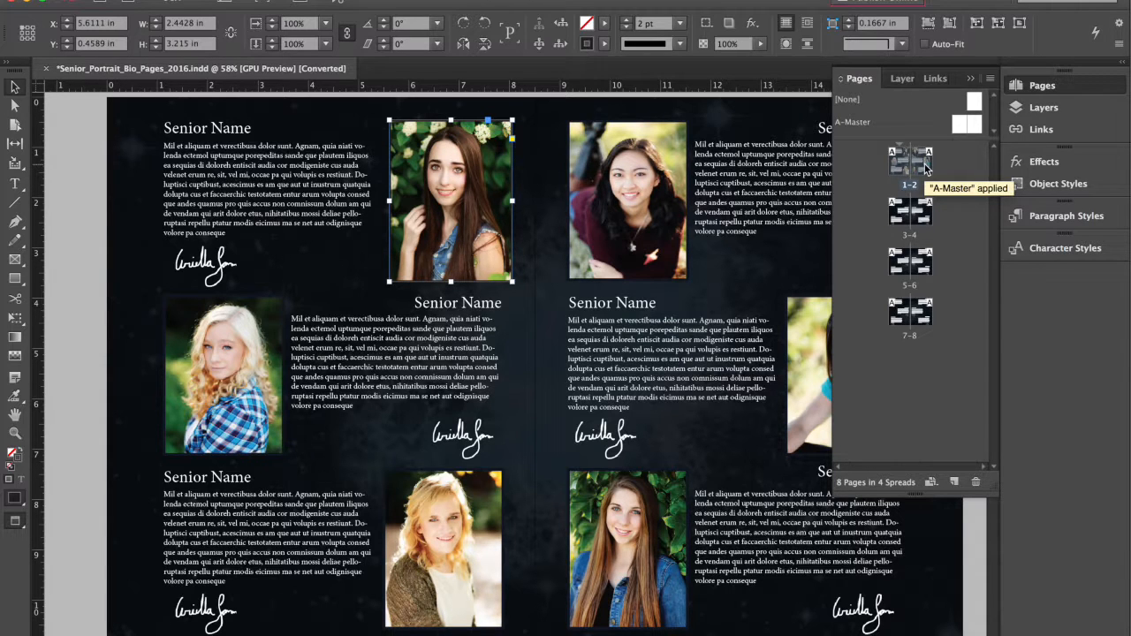
{"action": "double_click", "coordinate": [898, 208]}
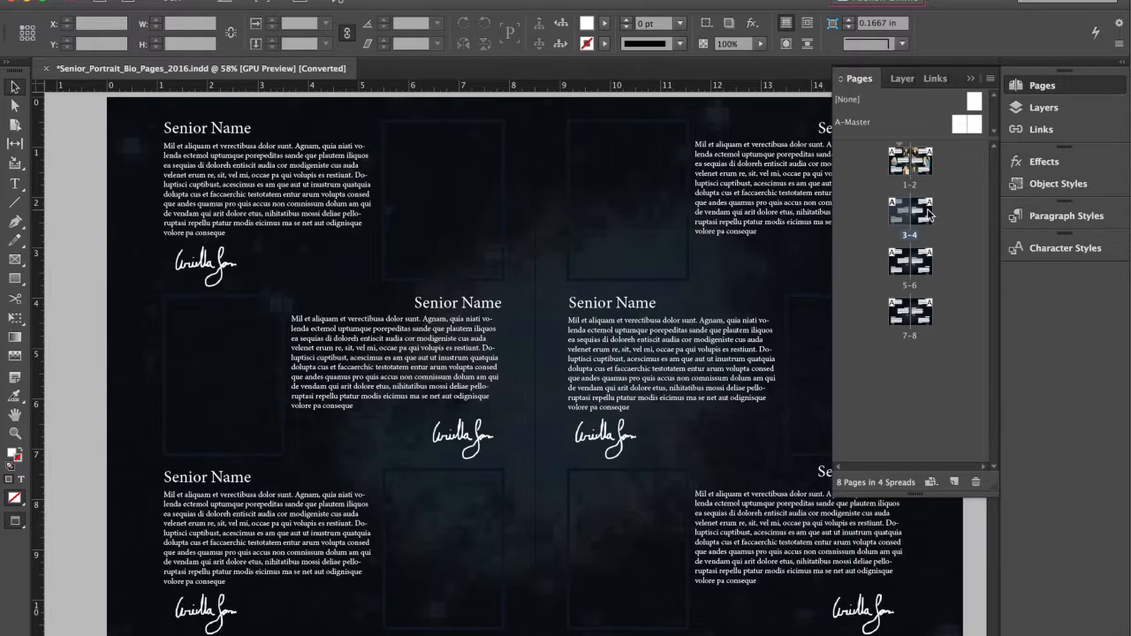
{"action": "double_click", "coordinate": [901, 160]}
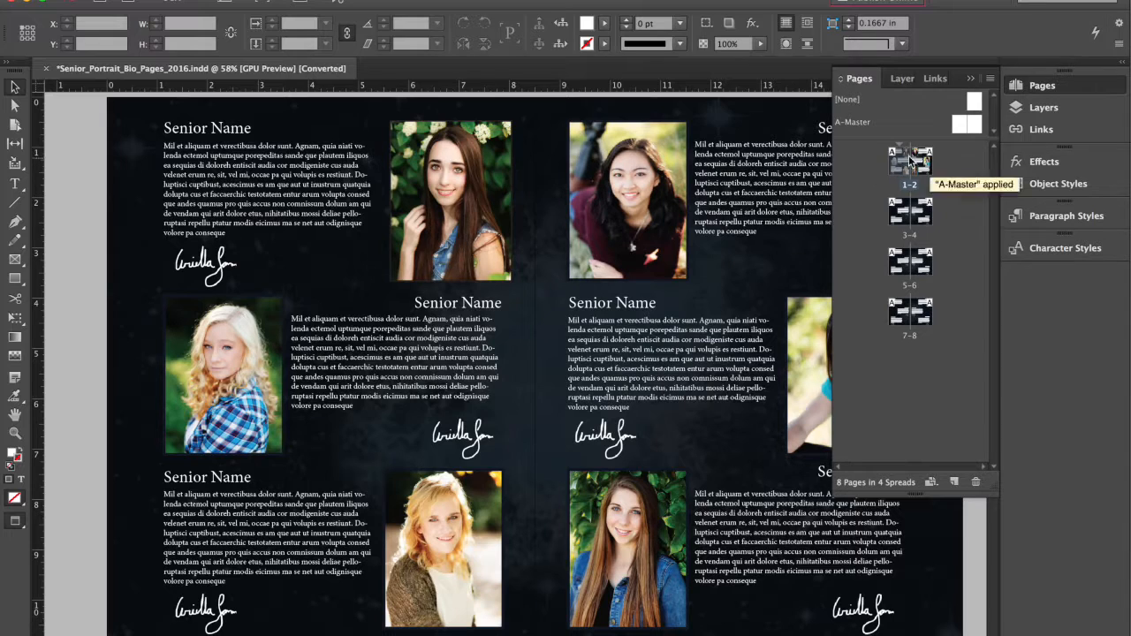
{"action": "double_click", "coordinate": [920, 160]}
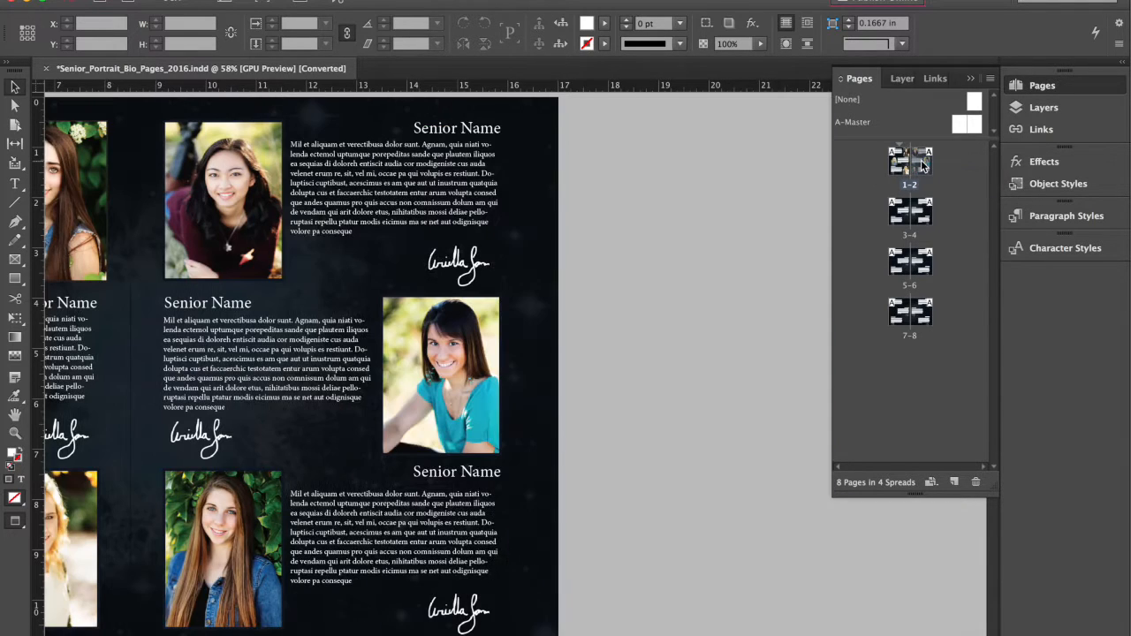
{"action": "double_click", "coordinate": [901, 165]}
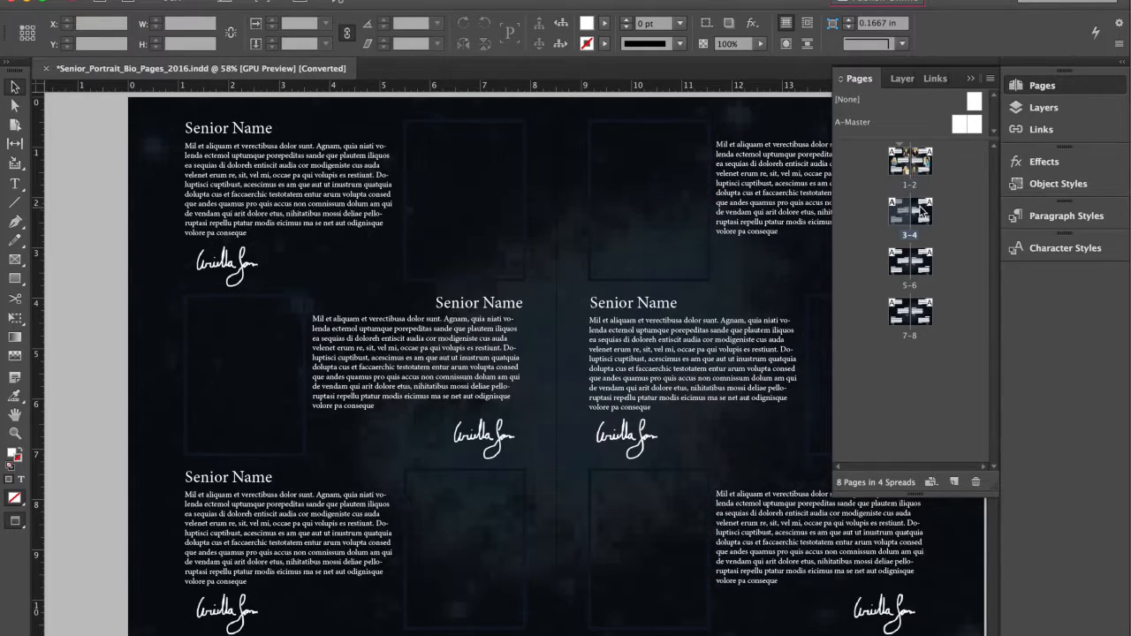
{"action": "double_click", "coordinate": [924, 210]}
{"action": "double_click", "coordinate": [901, 159]}
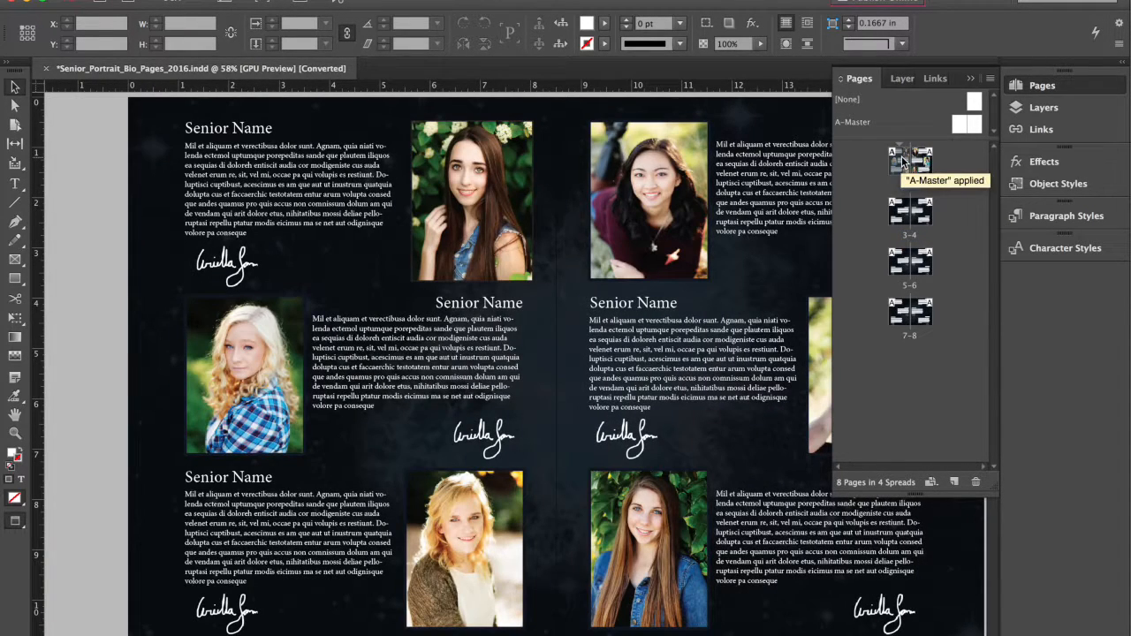
{"action": "left_click", "coordinate": [899, 218]}
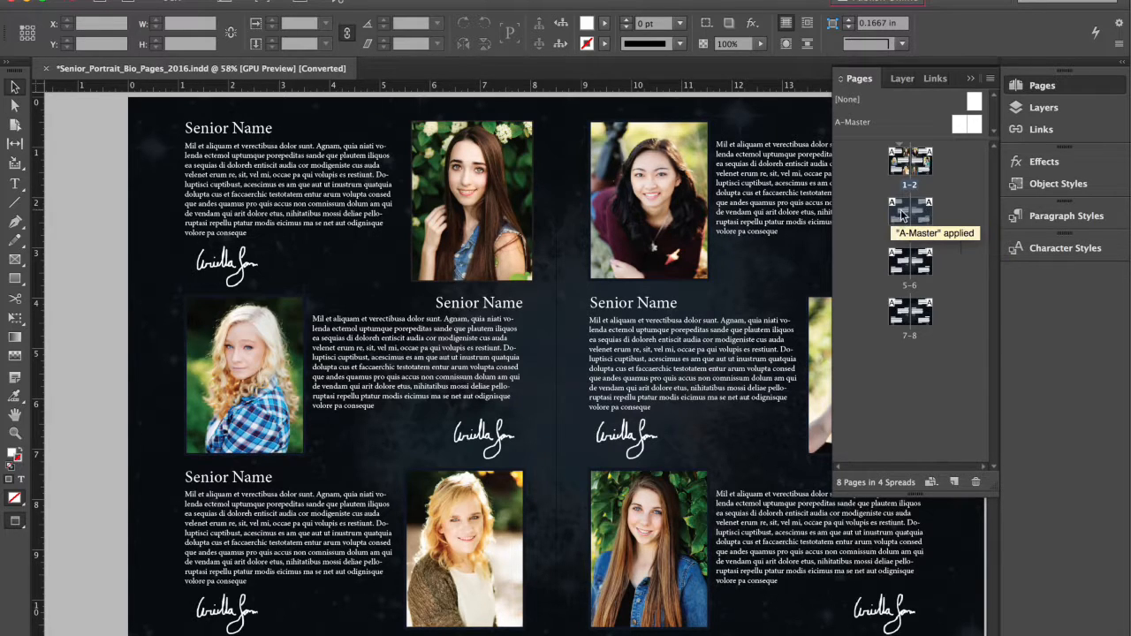
{"action": "left_click", "coordinate": [921, 263], "text": "shift"}
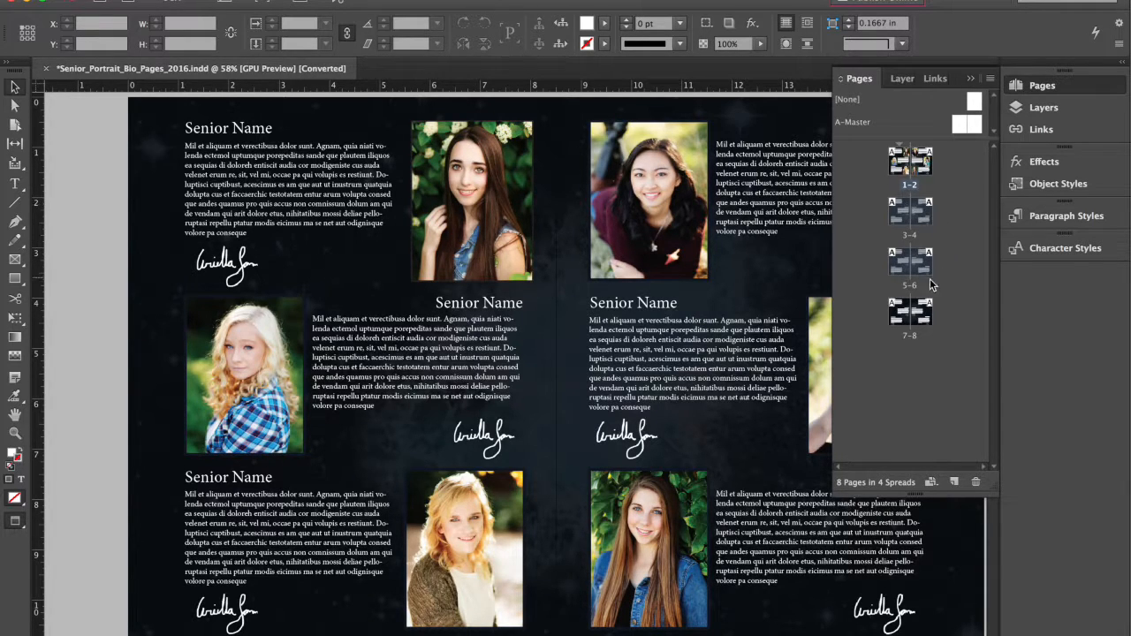
Step: Delete the selected extra spreads, confirming the warning about pages that contain objects
{"action": "left_click", "coordinate": [975, 482]}
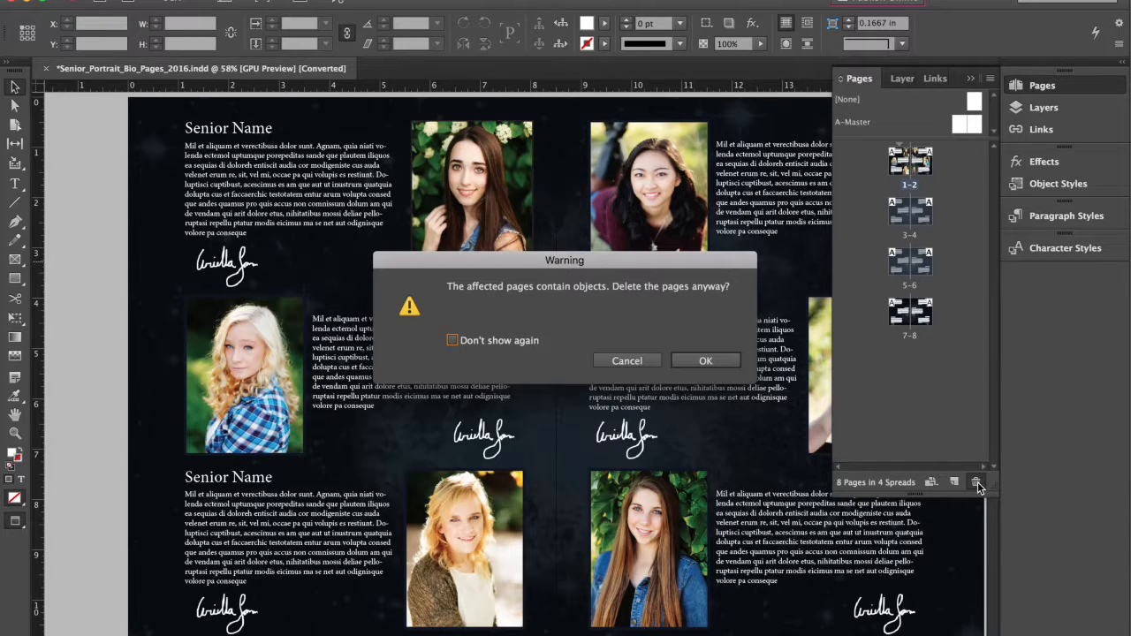
{"action": "left_click", "coordinate": [718, 362]}
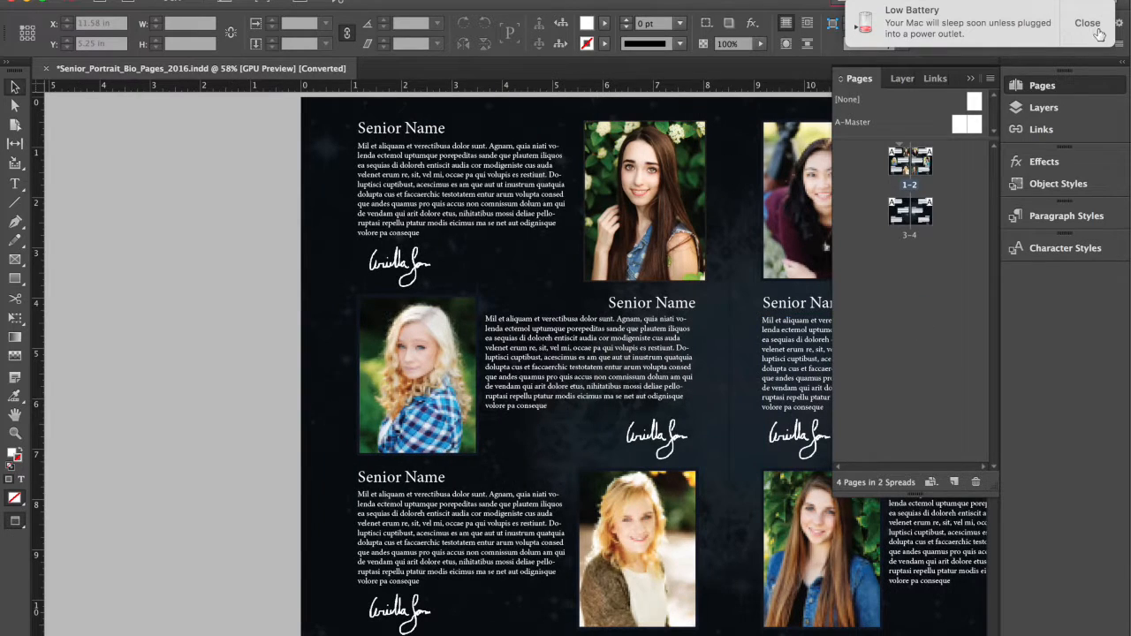
{"action": "left_click", "coordinate": [1097, 32]}
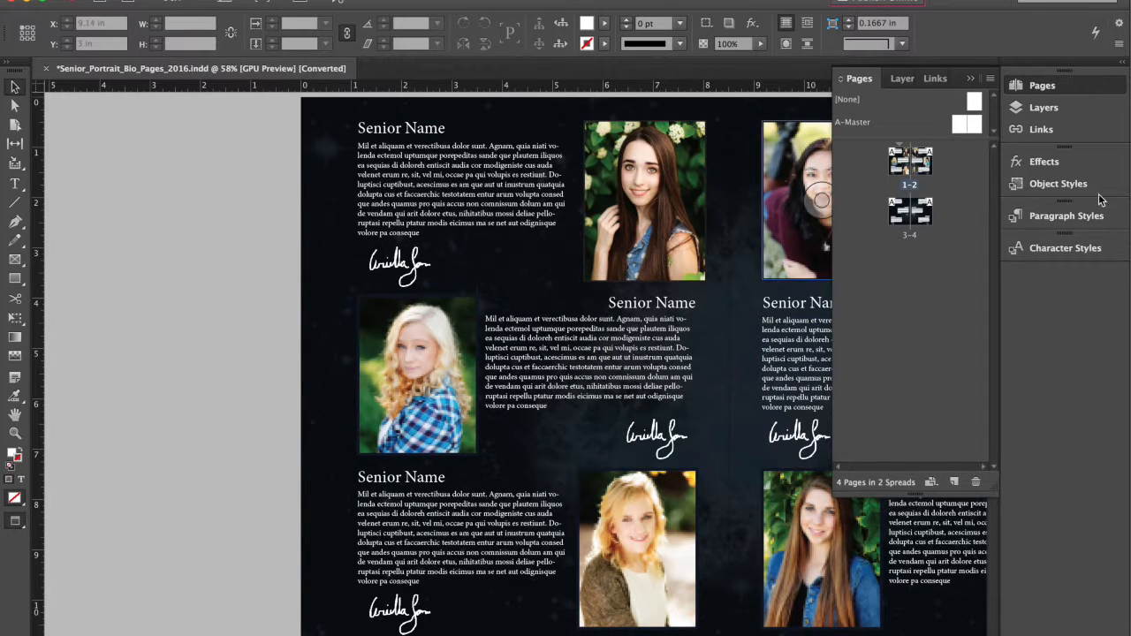
{"action": "left_click", "coordinate": [971, 79]}
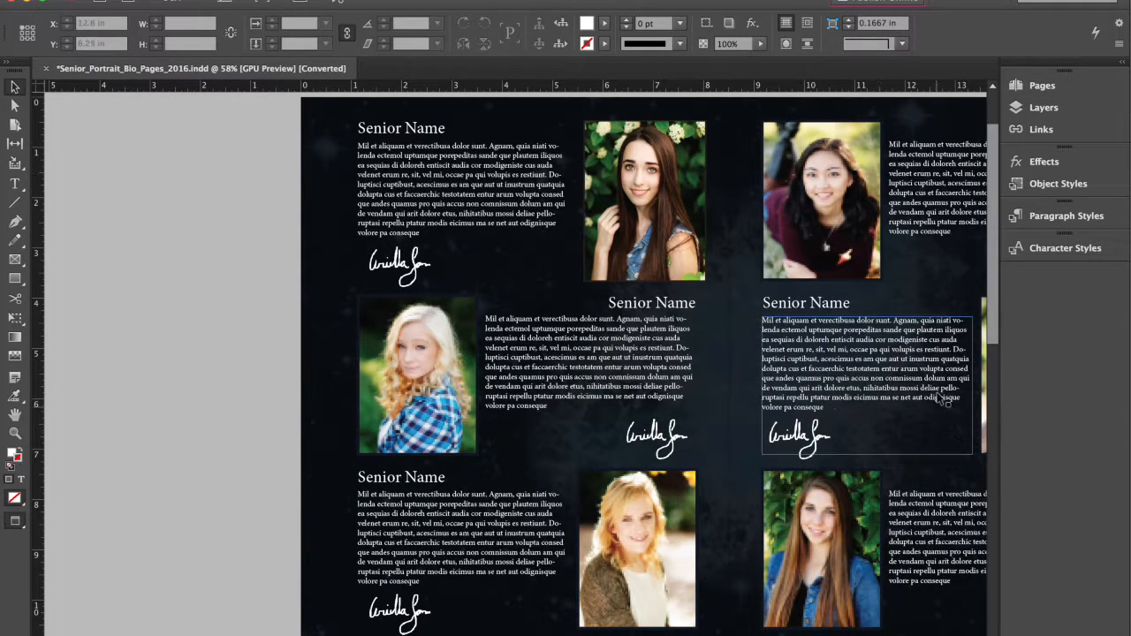
{"action": "scroll", "coordinate": [686, 528], "scroll_direction": "right", "scroll_amount": 5}
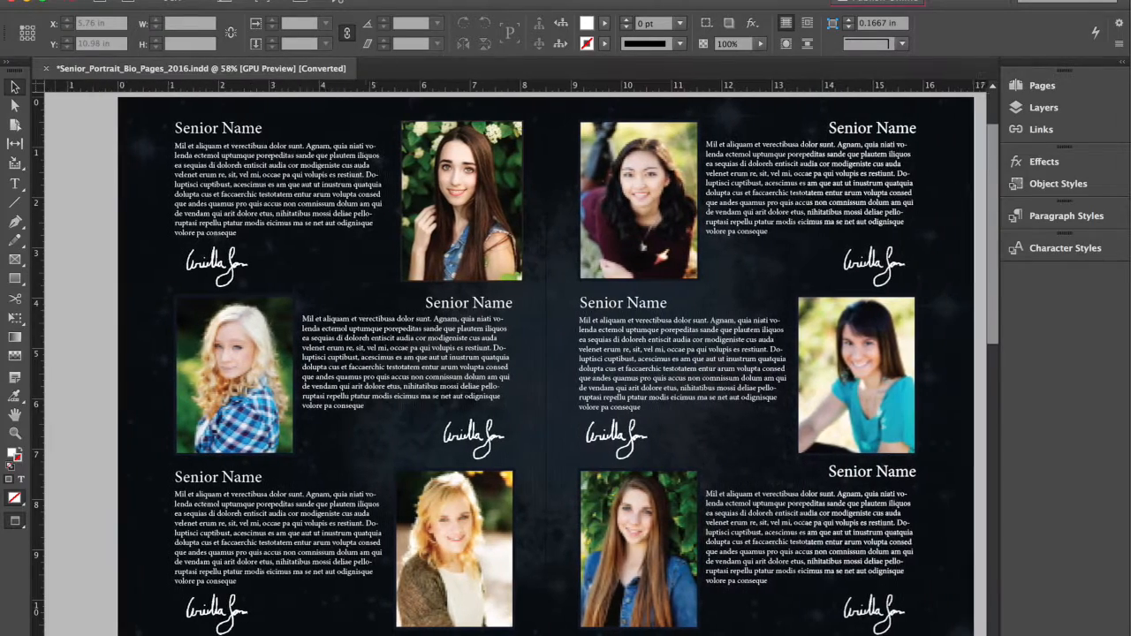
{"action": "left_click", "coordinate": [1066, 92]}
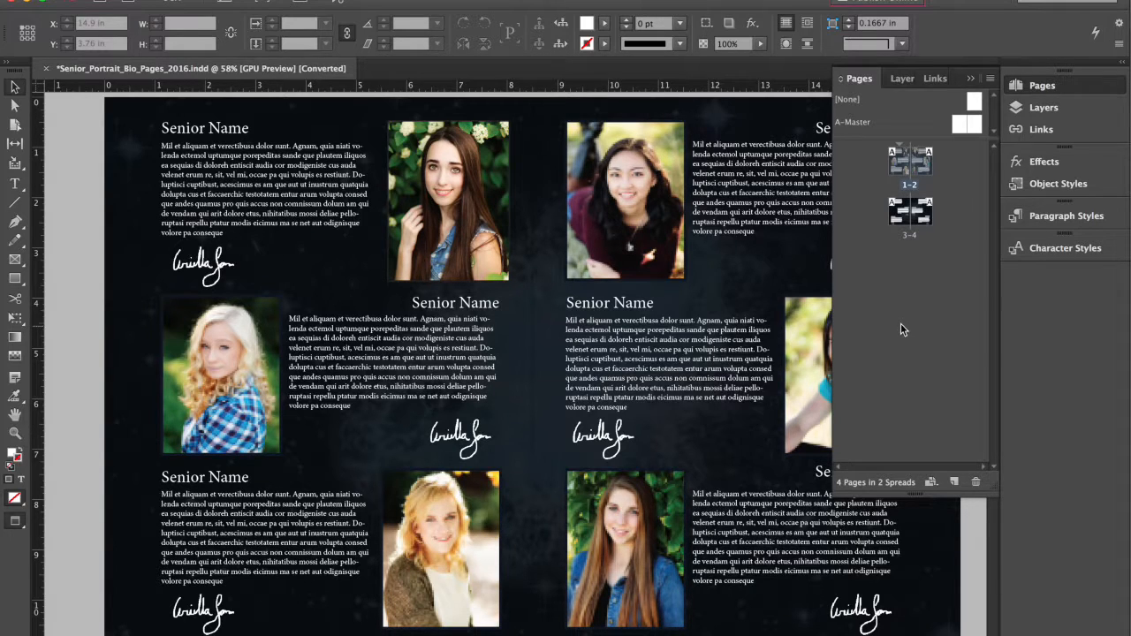
Step: Set View > Display Performance to High Quality Display
{"action": "left_click", "coordinate": [377, 1]}
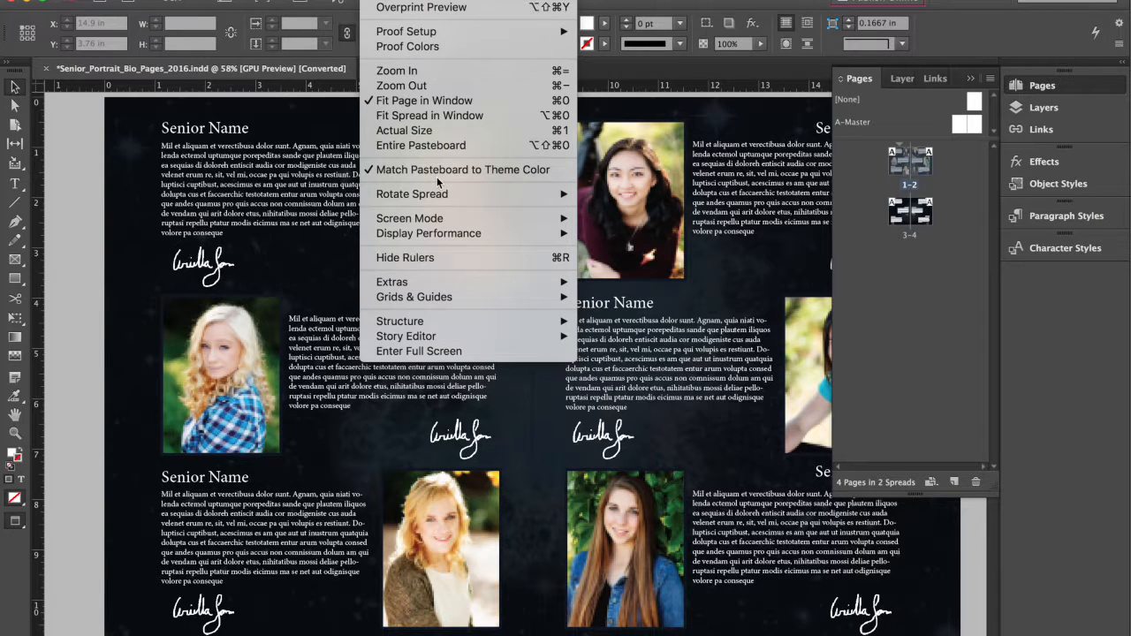
{"action": "mouse_move", "coordinate": [427, 236]}
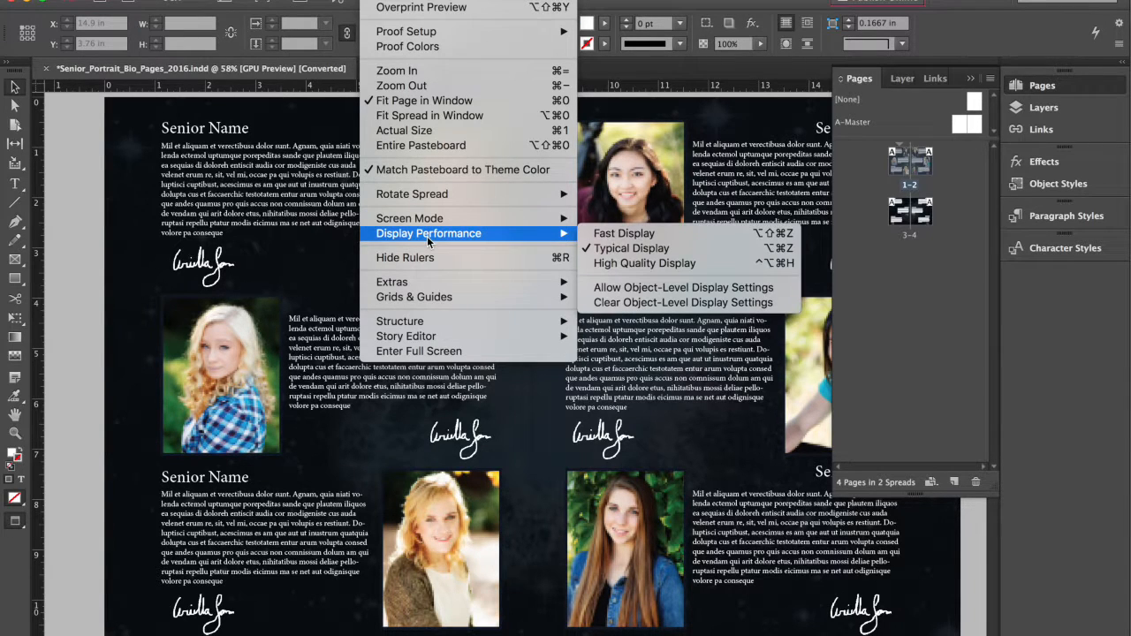
{"action": "left_click", "coordinate": [626, 263]}
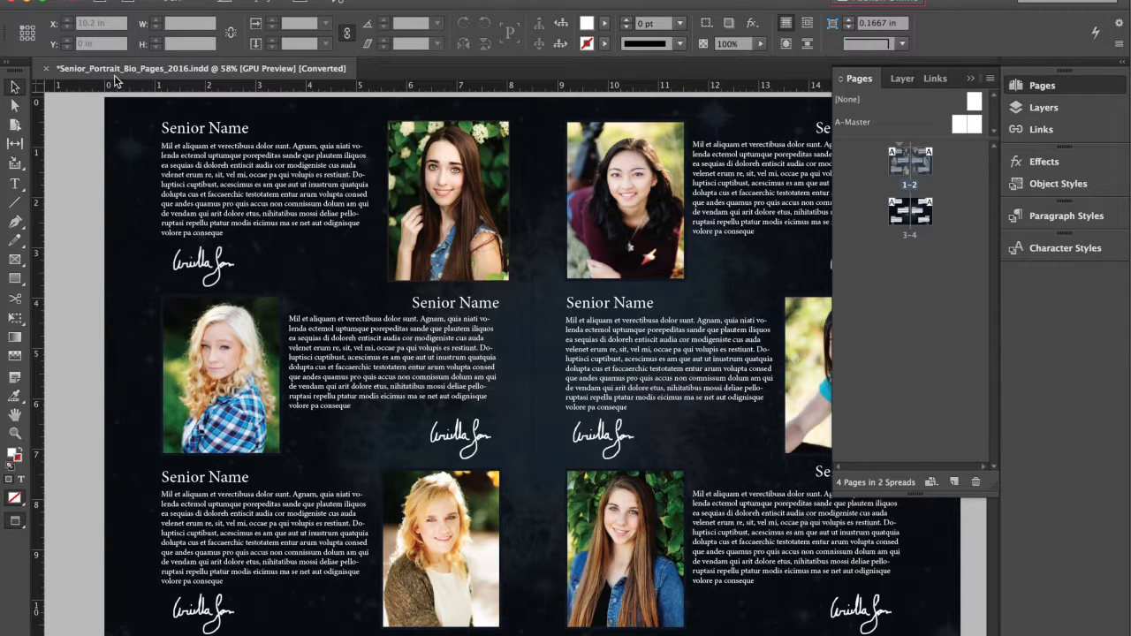
{"action": "left_click", "coordinate": [375, 0]}
{"action": "left_click", "coordinate": [426, 0]}
{"action": "left_click", "coordinate": [426, 0]}
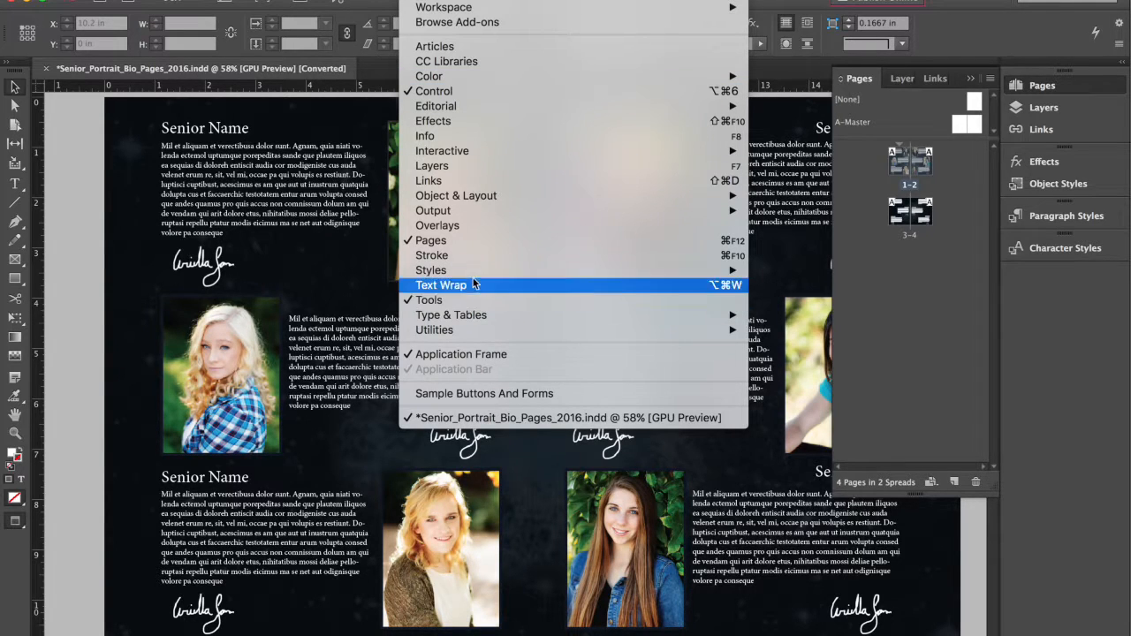
{"action": "mouse_move", "coordinate": [376, 0]}
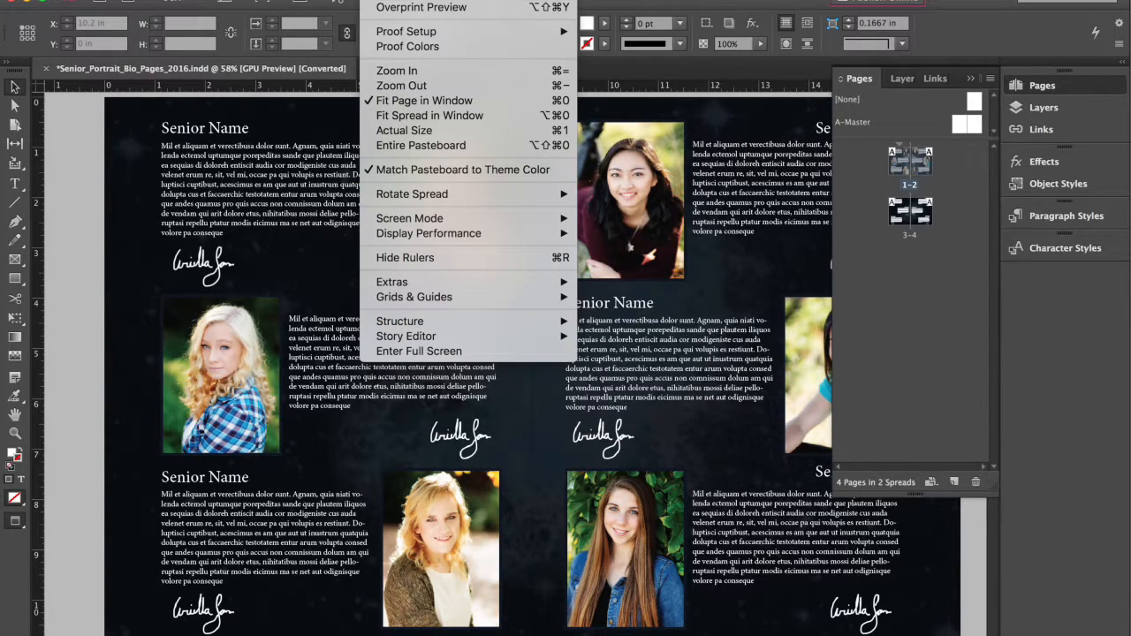
{"action": "left_click", "coordinate": [458, 258]}
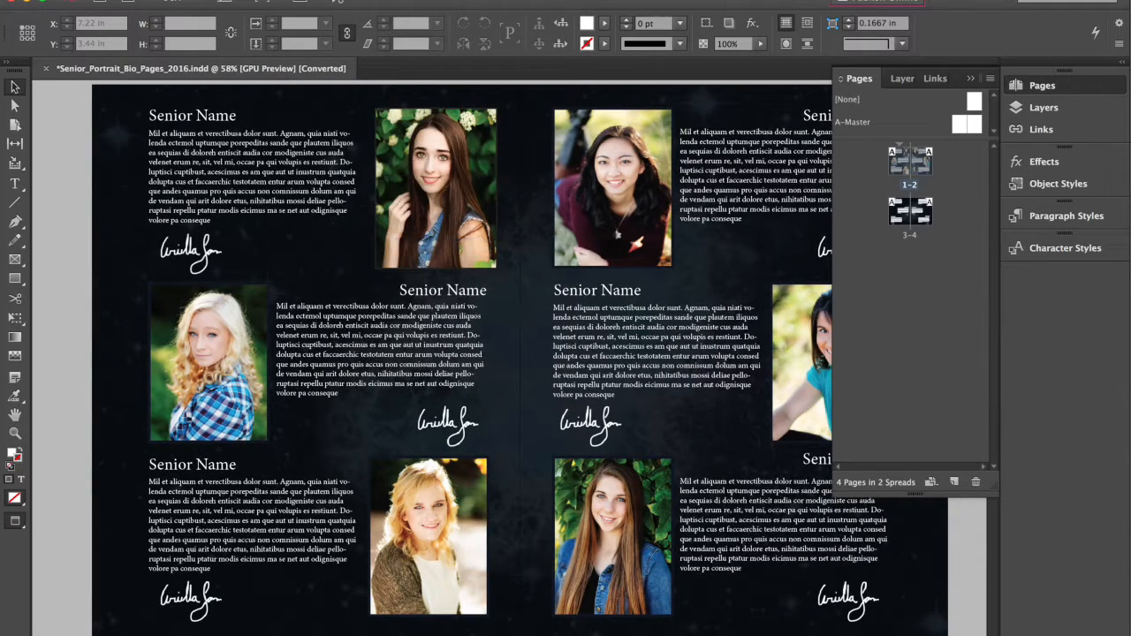
{"action": "left_click", "coordinate": [376, 0]}
{"action": "left_click", "coordinate": [443, 257]}
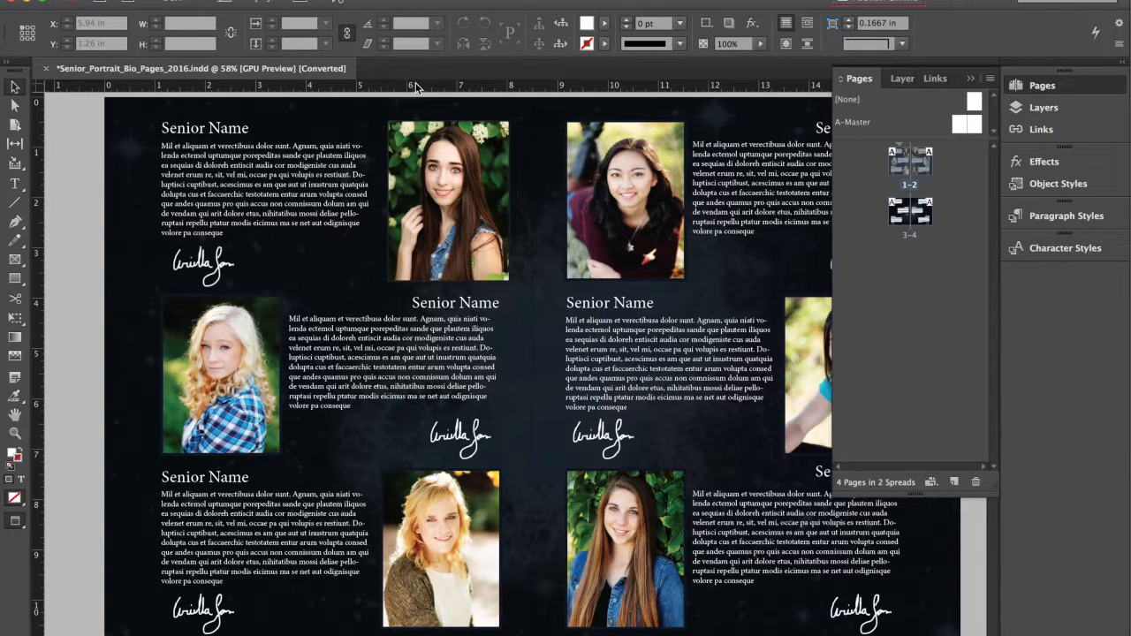
Step: Pull down a horizontal guide from the top ruler, then switch the screen mode to Preview
{"action": "left_click_drag", "start_coordinate": [418, 82], "coordinate": [433, 202]}
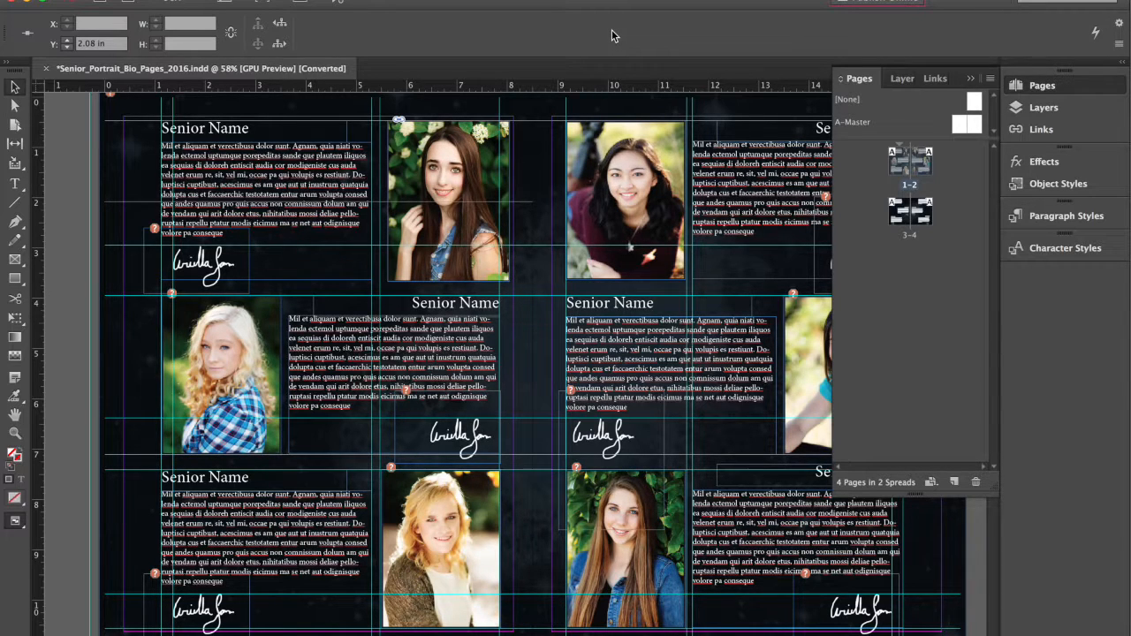
{"action": "left_click", "coordinate": [15, 520]}
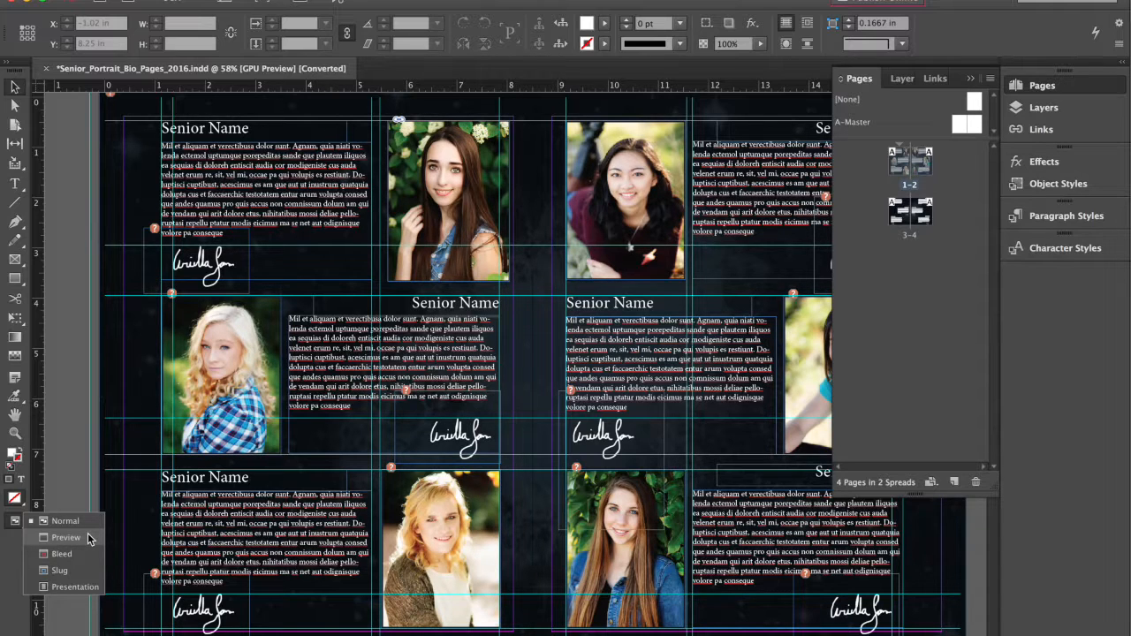
{"action": "left_click", "coordinate": [89, 538]}
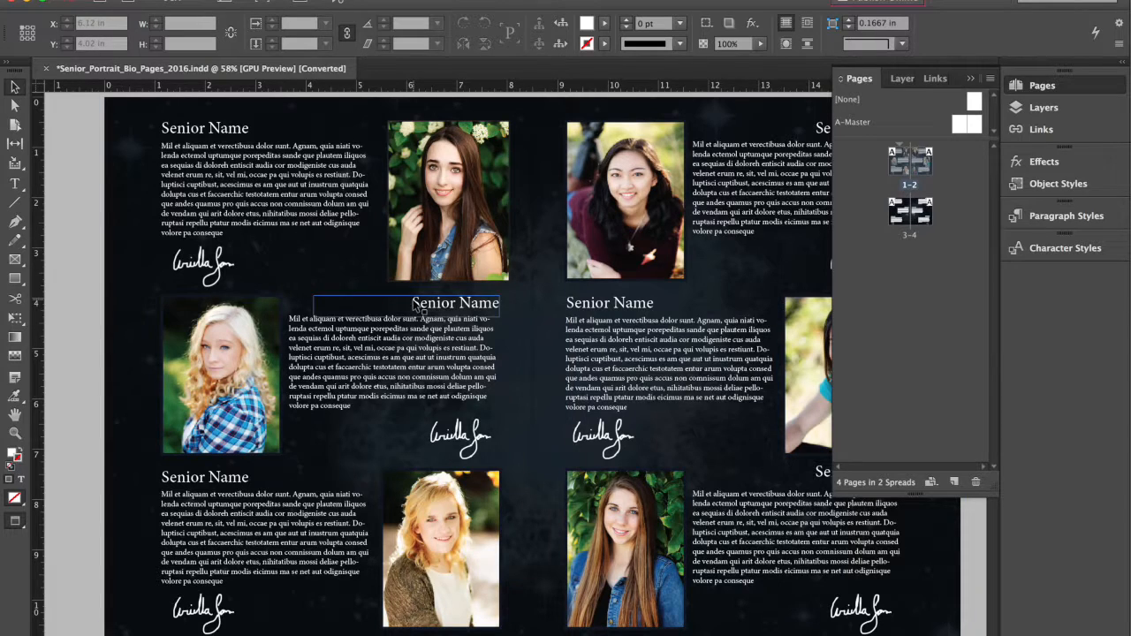
{"action": "left_click", "coordinate": [15, 521]}
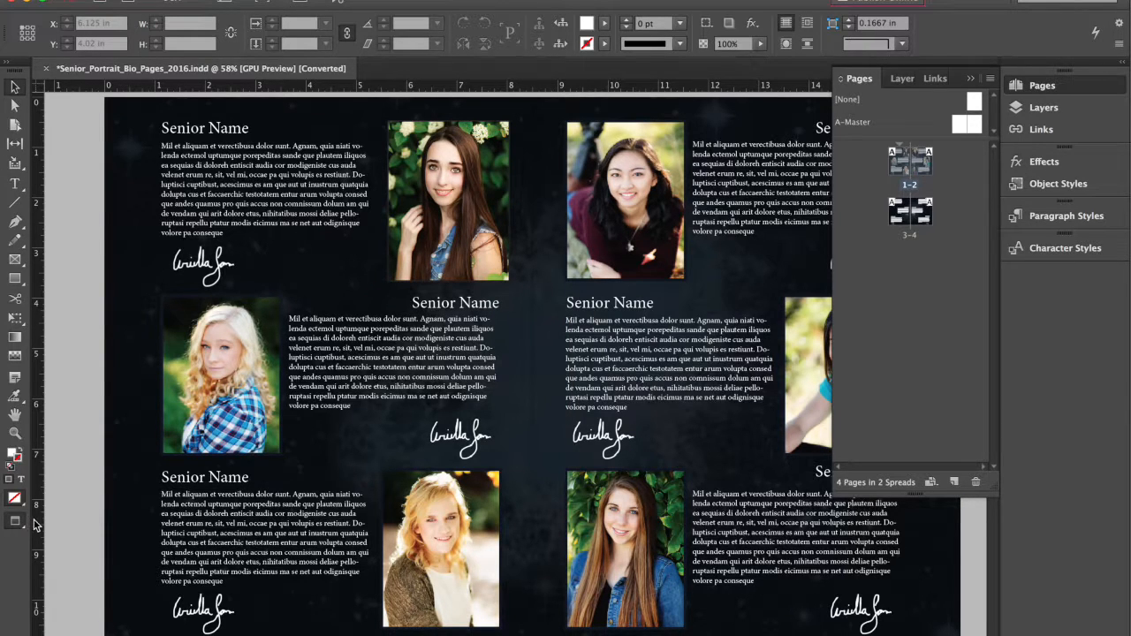